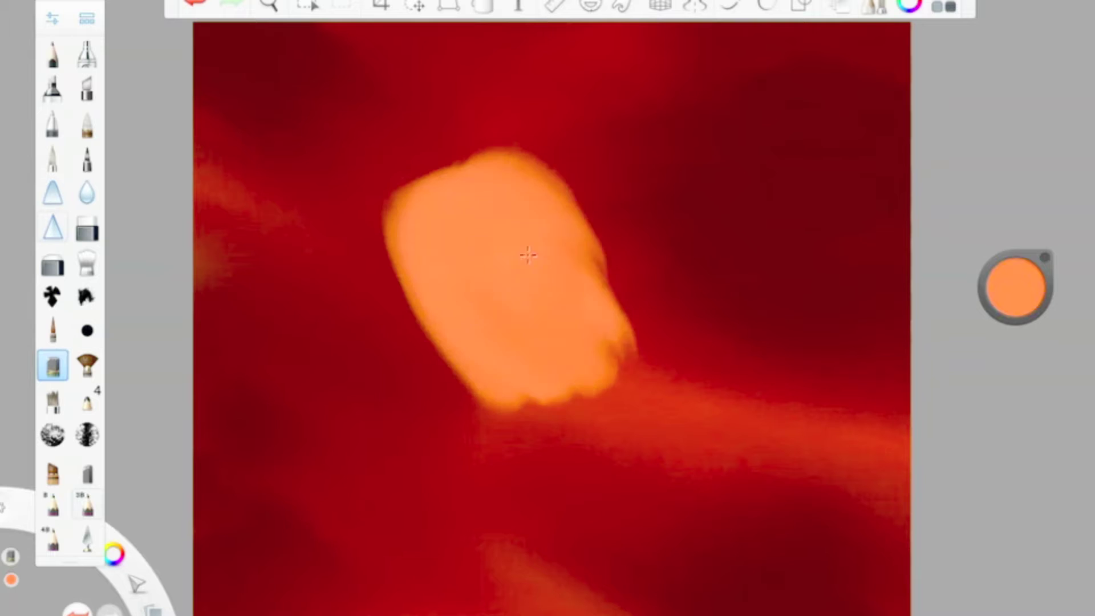
Step: Blend the orange patch softly outward into the red background, and set the painting colour to black
left_click(87, 262)
mouse_move(456, 151)
left_mouse_down()
mouse_move(443, 420)
mouse_move(443, 298)
mouse_move(770, 420)
mouse_move(581, 106)
mouse_move(540, 558)
left_mouse_up()
left_click(54, 297)
left_click_drag(1015, 287, 1040, 613)
left_click_drag(1015, 287, 1015, 320)
double_click(53, 296)
left_click_drag(465, 285, 465, 284)
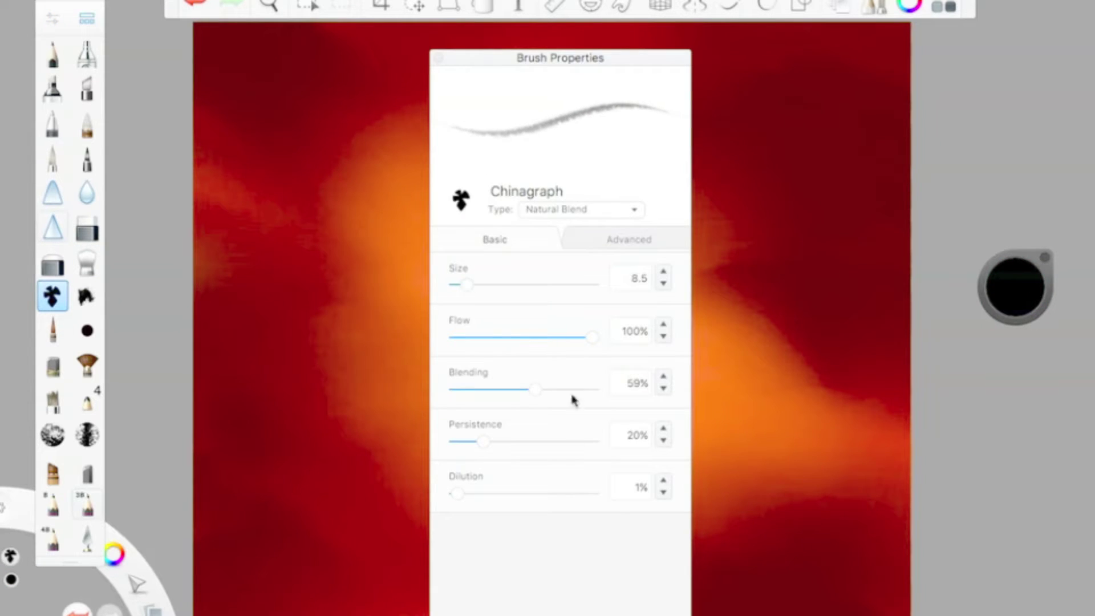
left_click(438, 59)
mouse_move(492, 102)
left_mouse_down()
mouse_move(599, 144)
mouse_move(617, 163)
left_mouse_up()
mouse_move(524, 94)
left_mouse_down()
mouse_move(428, 103)
mouse_move(392, 127)
left_mouse_up()
mouse_move(469, 105)
left_mouse_down()
mouse_move(394, 147)
mouse_move(426, 248)
left_mouse_up()
left_click(196, 4)
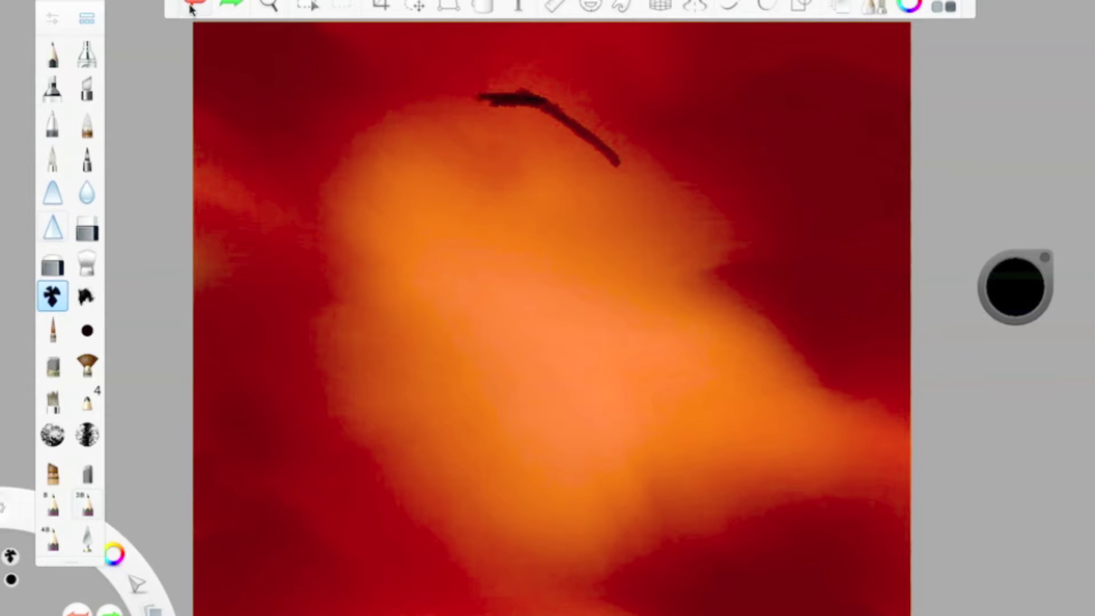
left_click(196, 4)
Step: Paint a black arc for the top and upper sides of the creature's head with the Small Rigger brush at size 9.8
left_click(53, 330)
left_click(63, 25)
left_click_drag(464, 286, 467, 289)
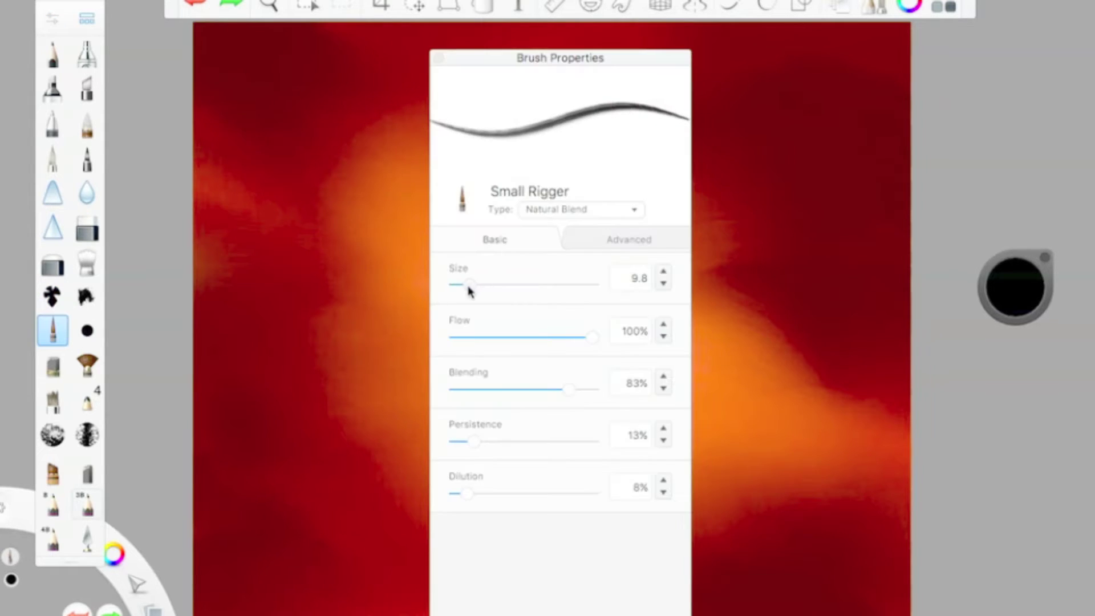
left_click(437, 58)
mouse_move(453, 117)
left_mouse_down()
mouse_move(502, 108)
mouse_move(447, 113)
mouse_move(569, 144)
mouse_move(355, 205)
left_mouse_up()
mouse_move(420, 134)
left_mouse_down()
mouse_move(382, 247)
mouse_move(418, 123)
mouse_move(515, 104)
left_mouse_up()
mouse_move(365, 155)
left_mouse_down()
mouse_move(379, 264)
mouse_move(399, 296)
left_mouse_up()
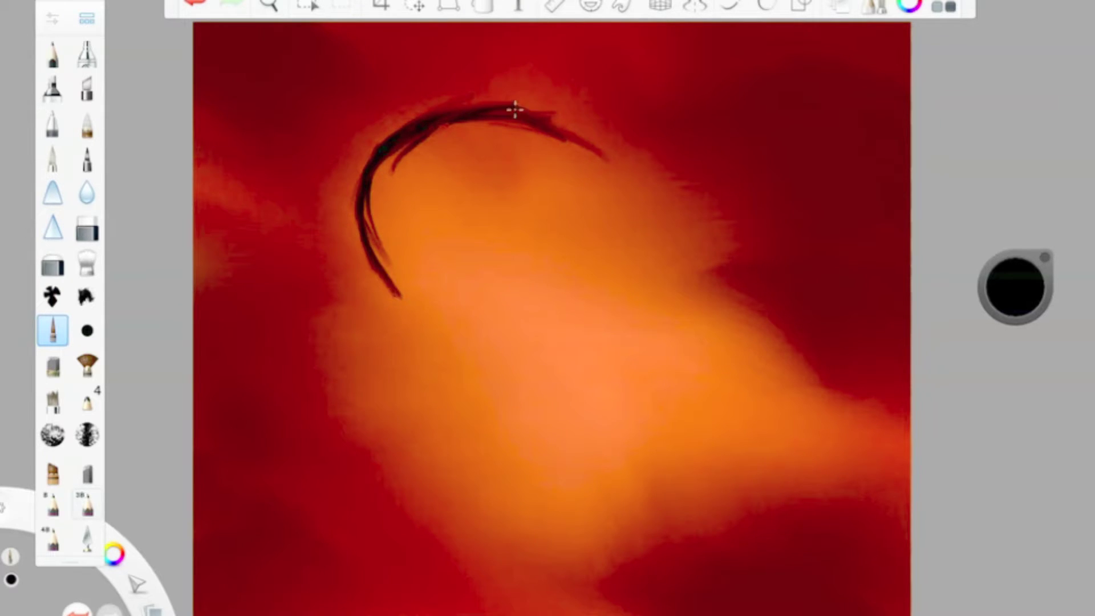
left_click_drag(513, 106, 630, 205)
Step: Extend the head outline down its left side and along its upper-right curve with overlapping black strokes
left_click_drag(375, 160, 393, 319)
left_click_drag(350, 230, 414, 331)
mouse_move(337, 206)
left_mouse_down()
mouse_move(376, 283)
mouse_move(352, 198)
mouse_move(425, 348)
left_mouse_up()
left_click(202, 6)
left_click_drag(368, 262, 433, 355)
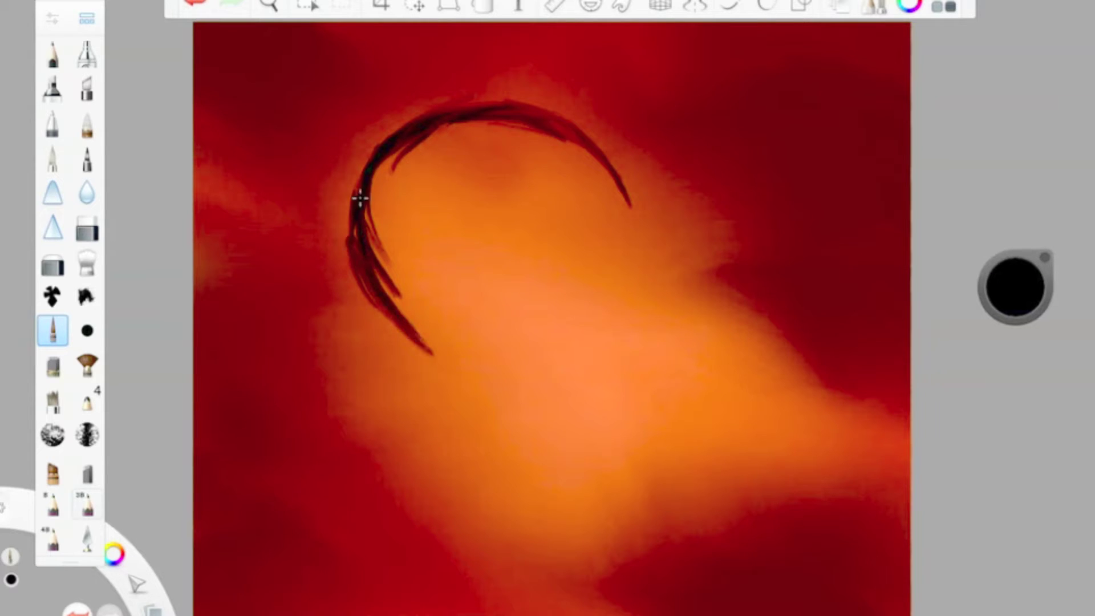
mouse_move(443, 110)
left_mouse_down()
mouse_move(559, 123)
mouse_move(638, 257)
left_mouse_up()
left_click_drag(617, 171, 641, 275)
Step: Enlarge the brush slightly, thicken the head's upper-right edge and bring both sides of the outline inward to the neck
double_click(52, 330)
left_click_drag(463, 284, 467, 286)
left_click(439, 58)
left_click_drag(550, 127, 629, 245)
mouse_move(599, 189)
left_mouse_down()
mouse_move(521, 125)
mouse_move(618, 193)
mouse_move(617, 383)
left_mouse_up()
left_click_drag(638, 228, 620, 373)
left_click_drag(371, 292, 474, 378)
left_click_drag(475, 365, 487, 428)
left_click_drag(642, 319, 588, 422)
left_click_drag(624, 361, 573, 428)
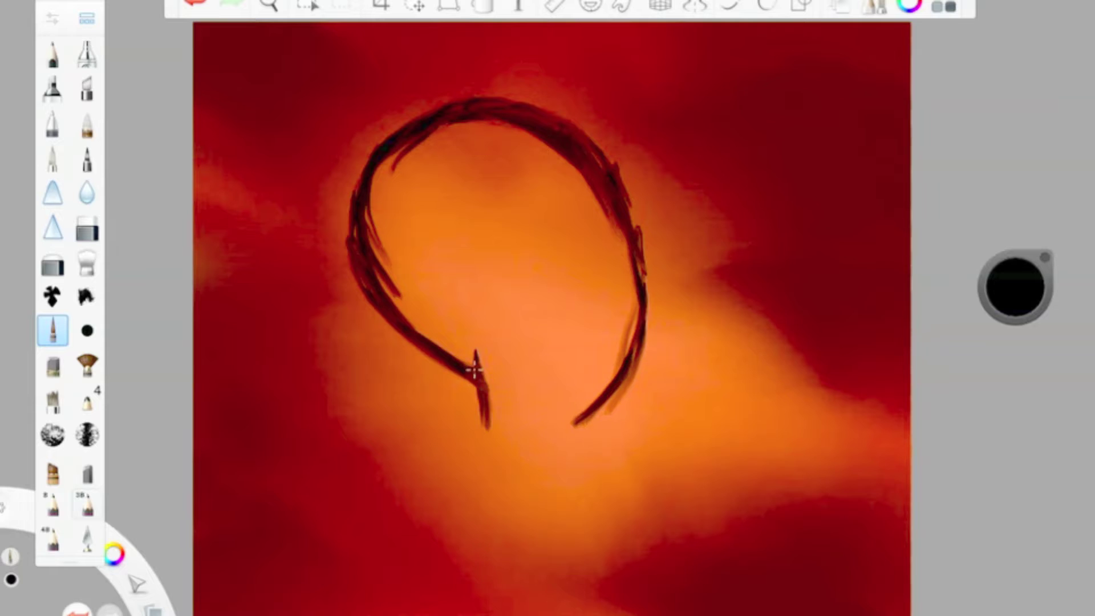
Step: Paint both sides of the neck below the head, with inner cheek lines above and curves spreading outward at the base
left_click_drag(481, 320, 489, 459)
left_click_drag(593, 361, 572, 484)
mouse_move(486, 365)
left_mouse_down()
mouse_move(467, 505)
mouse_move(446, 510)
left_mouse_up()
left_click_drag(565, 431, 576, 459)
left_click_drag(575, 461, 644, 516)
left_click_drag(472, 268, 482, 370)
left_click_drag(591, 320, 577, 408)
mouse_move(594, 368)
left_mouse_down()
mouse_move(616, 383)
mouse_move(579, 440)
left_mouse_up()
left_click_drag(615, 385, 590, 413)
left_click_drag(452, 371, 492, 459)
left_click_drag(623, 202, 642, 302)
Step: Extend the limb lines outward from the neck's base, and thicken the head's top outline and the neck lines
mouse_move(479, 490)
left_mouse_down()
mouse_move(403, 525)
mouse_move(400, 561)
left_mouse_up()
left_click_drag(609, 486, 659, 517)
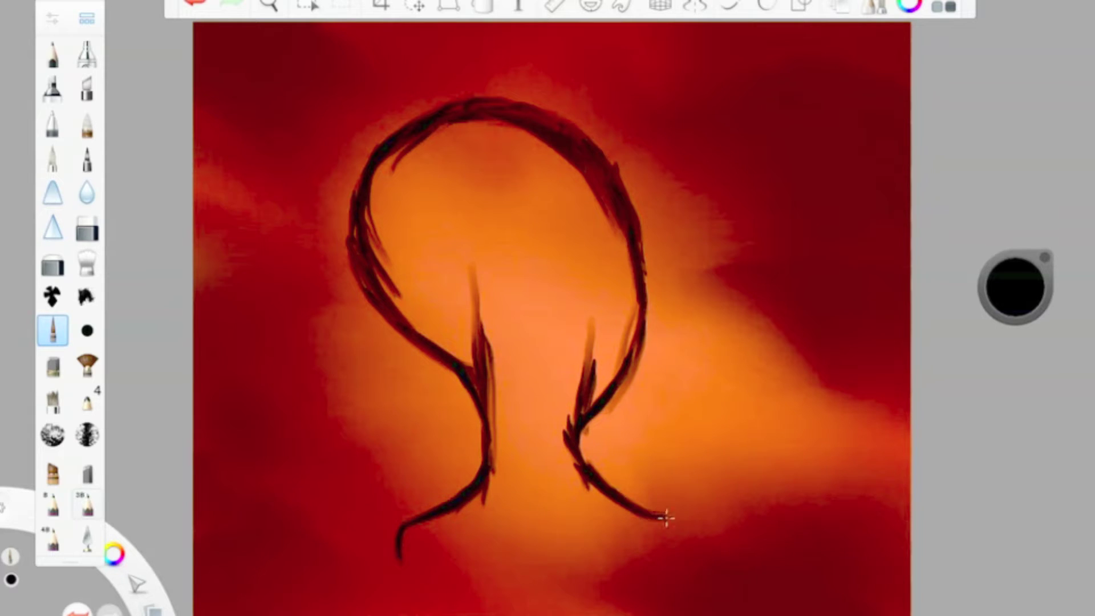
mouse_move(425, 121)
left_mouse_down()
mouse_move(567, 147)
mouse_move(632, 294)
left_mouse_up()
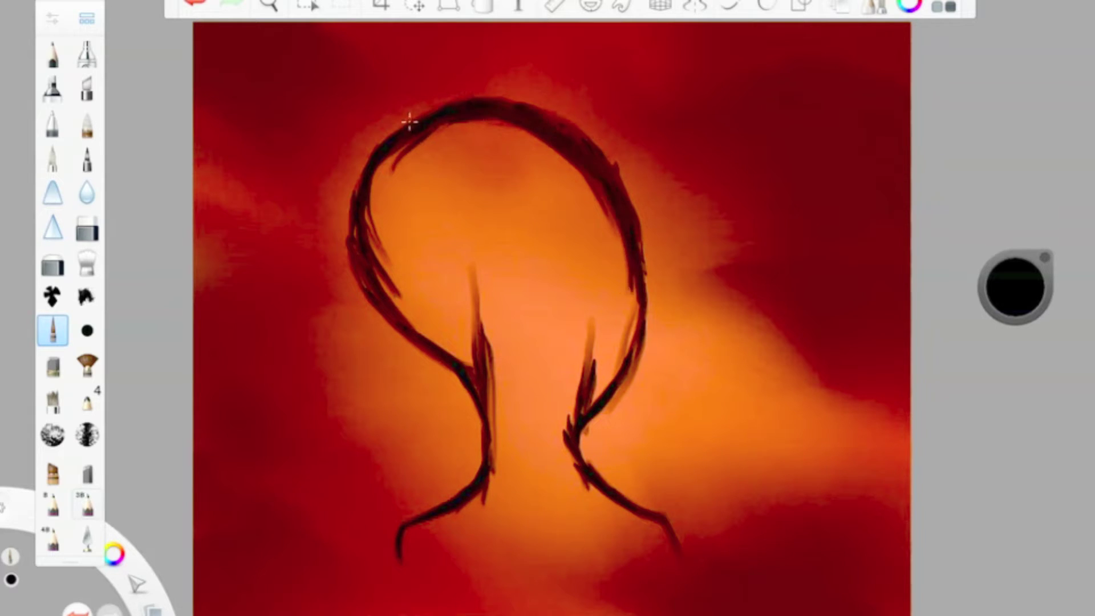
left_click_drag(374, 141, 445, 108)
left_click_drag(400, 130, 361, 187)
mouse_move(477, 368)
left_mouse_down()
mouse_move(489, 457)
mouse_move(477, 323)
left_mouse_up()
mouse_move(593, 353)
left_mouse_down()
mouse_move(571, 437)
mouse_move(590, 358)
left_mouse_up()
left_click_drag(591, 471, 672, 515)
mouse_move(450, 502)
left_mouse_down()
mouse_move(391, 564)
mouse_move(444, 518)
left_mouse_up()
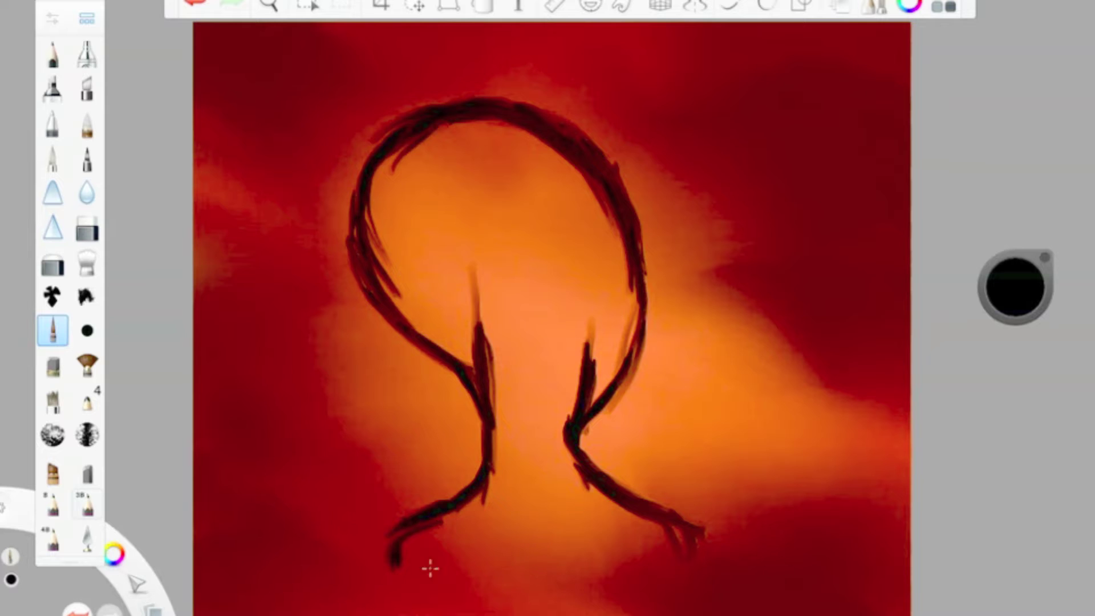
Step: Enlarge the brush slightly and lengthen the limb on each side into a forked, bent leg
left_click(53, 18)
left_click_drag(463, 285, 468, 286)
left_click(439, 60)
left_click_drag(450, 503, 315, 538)
left_click_drag(402, 534, 388, 596)
left_click_drag(735, 522, 675, 517)
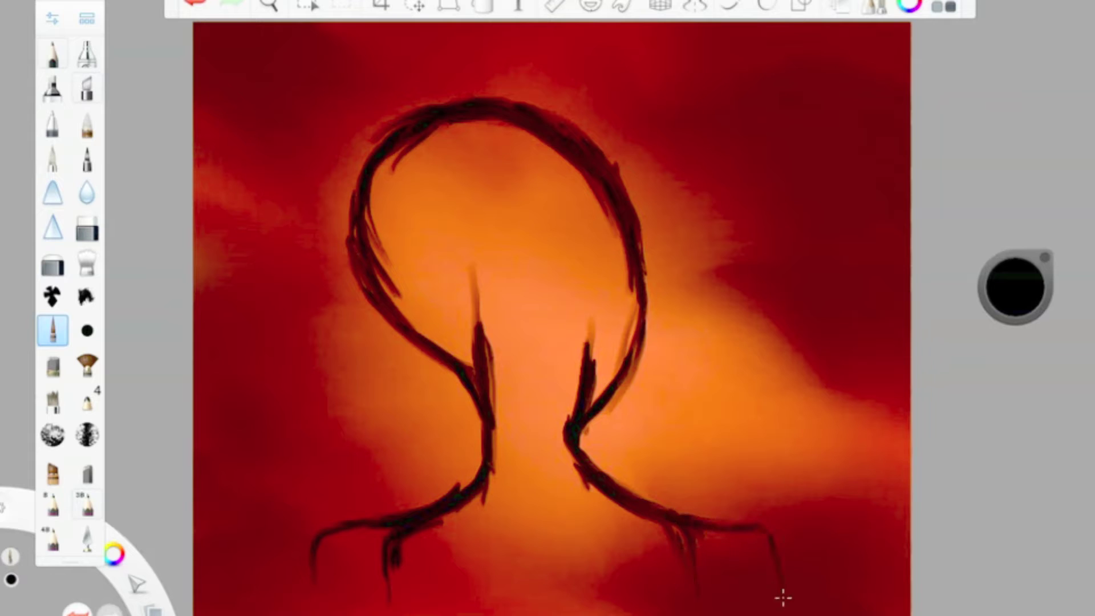
Step: Paint two body lines running down from the neck and thicken the head's upper-left outline
left_click_drag(486, 440, 516, 544)
left_click_drag(566, 439, 557, 565)
left_click_drag(419, 121, 378, 173)
left_click_drag(505, 97, 427, 106)
left_click_drag(369, 150, 352, 233)
left_click_drag(355, 162, 362, 324)
key("ctrl+z")
left_click_drag(366, 239, 350, 251)
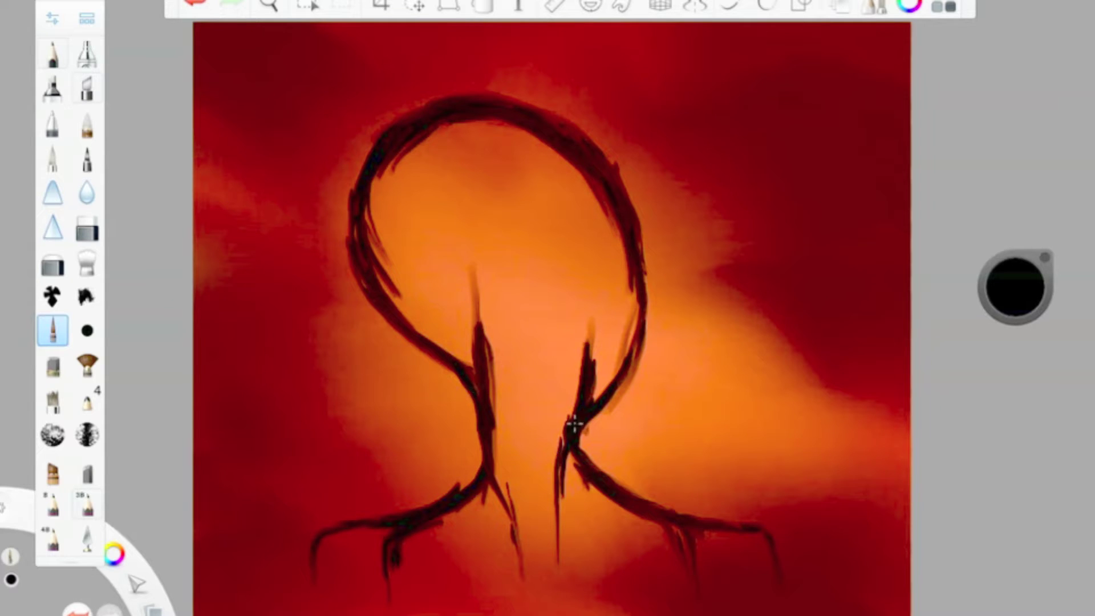
Step: Reinforce the body's sides and join them in a narrow point at the bottom
left_click_drag(574, 425, 552, 556)
left_click_drag(485, 406, 509, 519)
left_click_drag(486, 436, 529, 570)
left_click_drag(551, 528, 538, 591)
left_click_drag(508, 530, 536, 593)
Step: Add a long, stepped upper leg on each side of the neck and darken the right leg's joint
left_click_drag(482, 412, 438, 480)
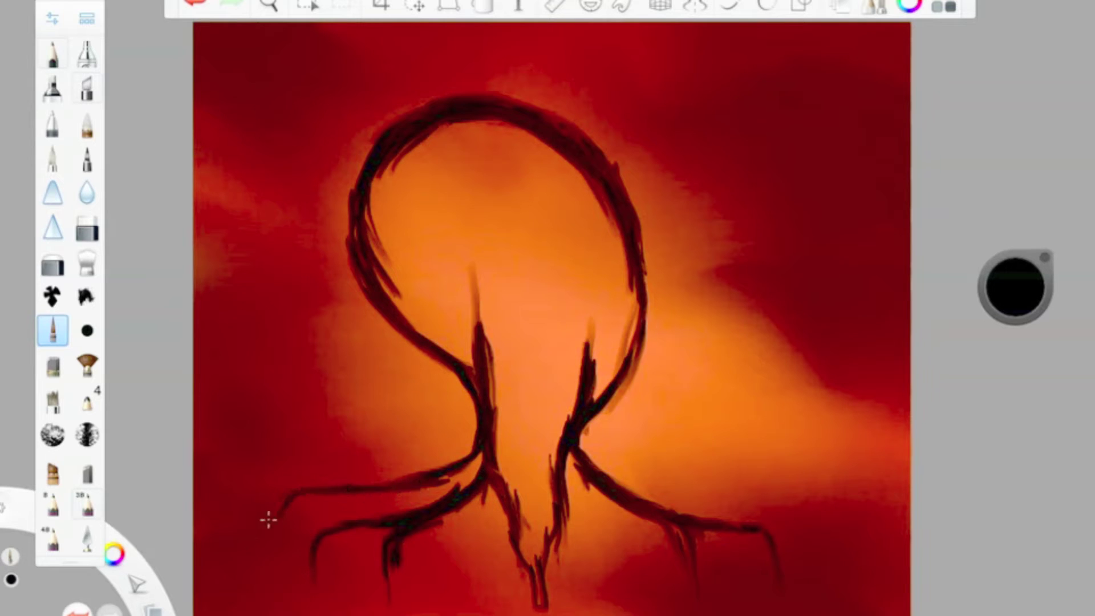
mouse_move(579, 438)
left_mouse_down()
mouse_move(615, 459)
mouse_move(765, 480)
left_mouse_up()
left_click_drag(684, 467, 788, 483)
mouse_move(776, 482)
left_mouse_down()
mouse_move(632, 455)
mouse_move(655, 472)
mouse_move(809, 482)
left_mouse_up()
left_click(197, 4)
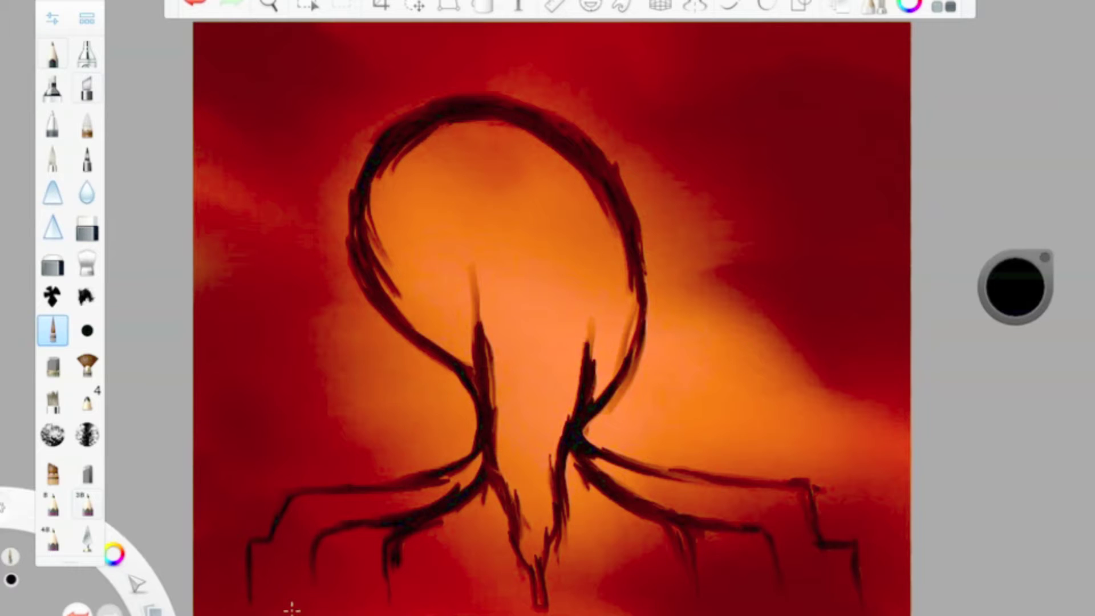
mouse_move(642, 297)
left_mouse_down()
mouse_move(599, 399)
mouse_move(598, 446)
mouse_move(792, 485)
left_mouse_up()
left_click_drag(810, 485, 839, 490)
key("ctrl+z")
left_click_drag(611, 382, 582, 419)
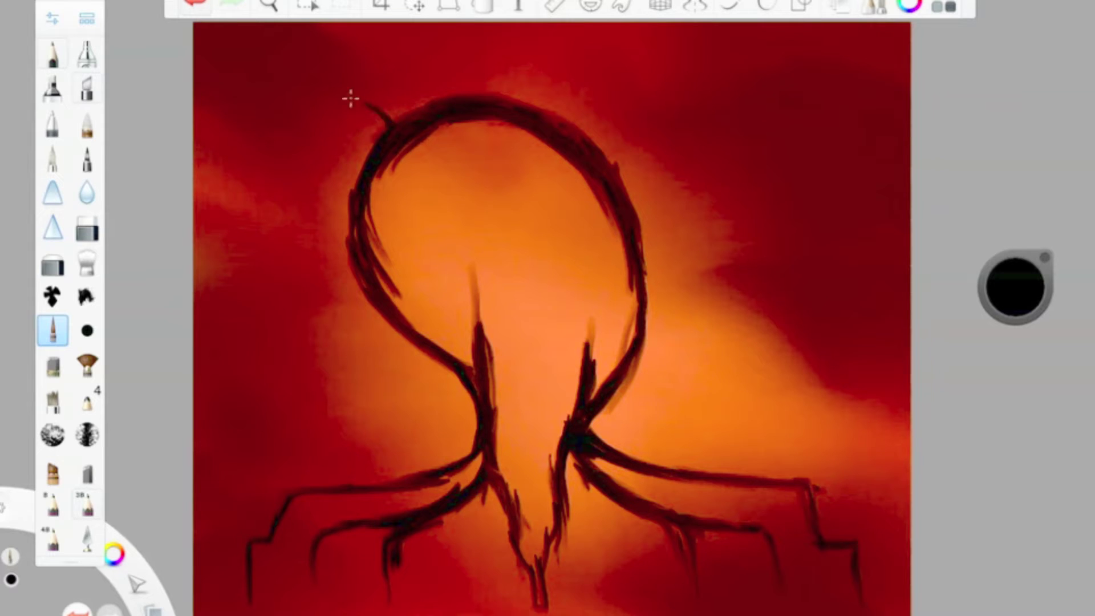
Step: Paint a curved tentacle hanging from the head's upper left, and thicken both sides of the head outline
mouse_move(301, 104)
left_mouse_down()
mouse_move(318, 318)
mouse_move(377, 407)
left_mouse_up()
mouse_move(305, 177)
left_mouse_down()
mouse_move(359, 203)
mouse_move(303, 230)
left_mouse_up()
mouse_move(305, 179)
left_mouse_down()
mouse_move(306, 240)
mouse_move(372, 357)
mouse_move(357, 337)
mouse_move(369, 345)
mouse_move(379, 449)
left_mouse_up()
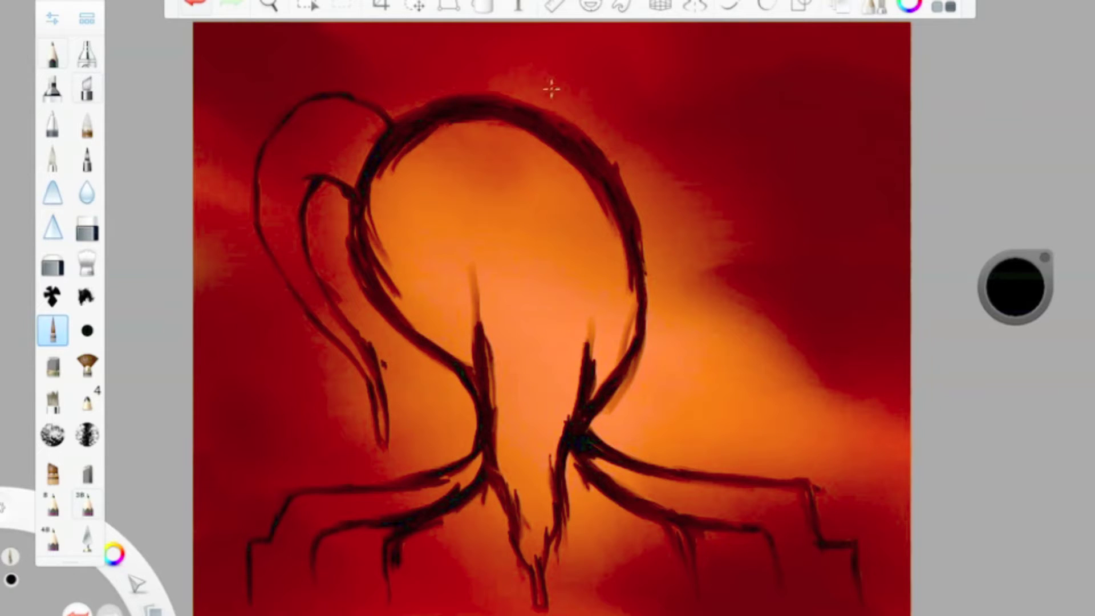
mouse_move(389, 154)
left_mouse_down()
mouse_move(374, 169)
mouse_move(460, 369)
left_mouse_up()
left_click_drag(634, 257, 609, 392)
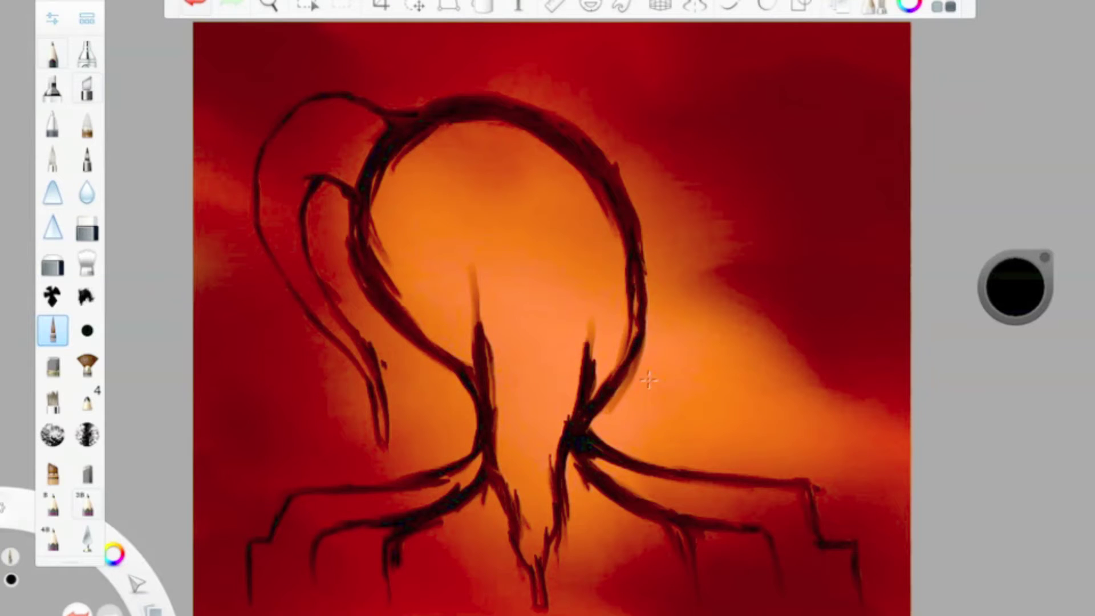
Step: Add the lower jointed legs on both sides of the body, and refine the tentacle's inner edge
mouse_move(414, 523)
left_mouse_down()
mouse_move(386, 591)
mouse_move(395, 615)
left_mouse_up()
mouse_move(505, 509)
left_mouse_down()
mouse_move(442, 543)
mouse_move(412, 615)
left_mouse_up()
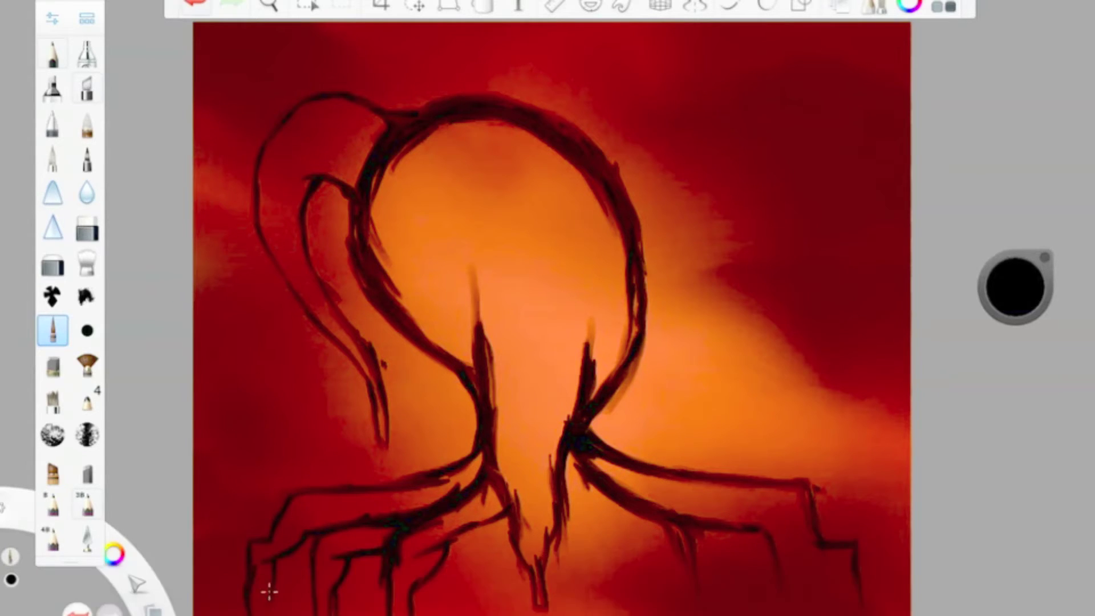
left_click_drag(498, 471, 542, 572)
key("ctrl+z")
left_click_drag(298, 208, 364, 345)
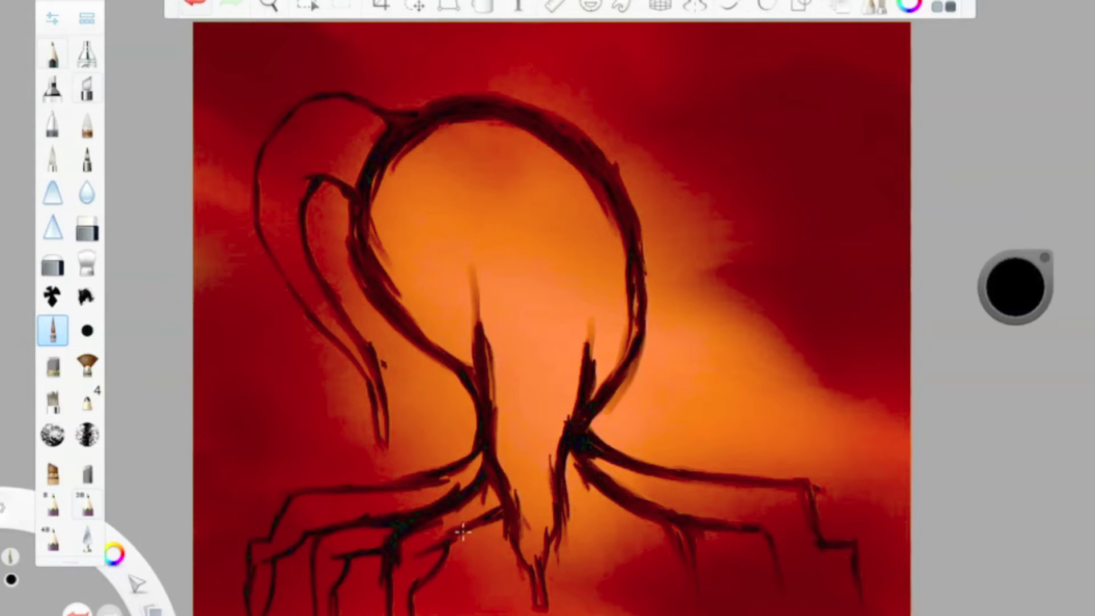
left_click_drag(562, 497, 639, 542)
mouse_move(587, 515)
left_mouse_down()
mouse_move(662, 543)
mouse_move(688, 615)
left_mouse_up()
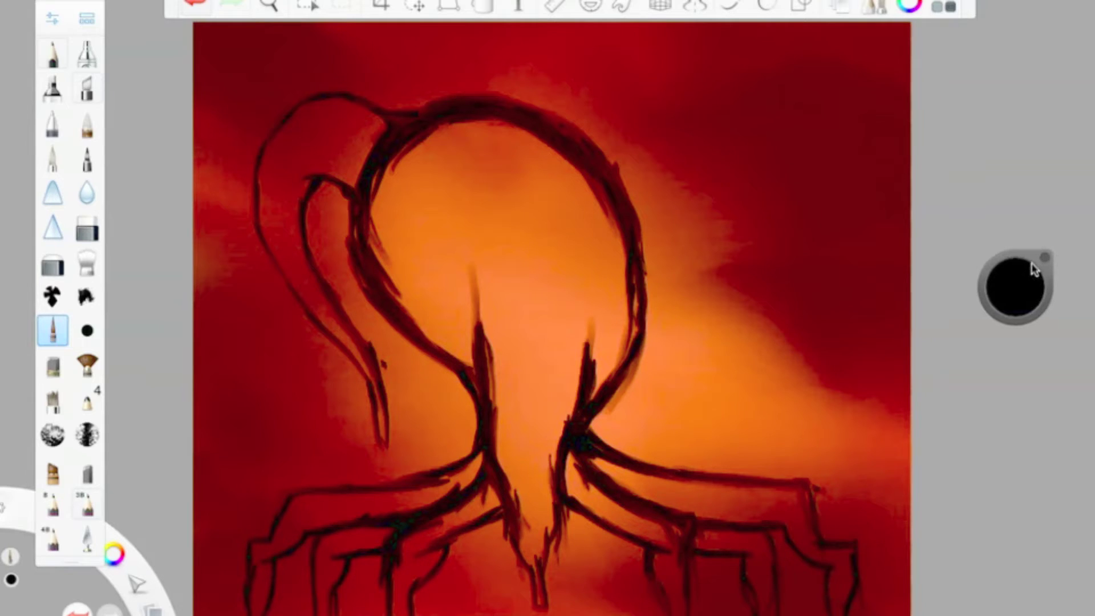
Step: Paint a large almond-shaped eye with a round eyeball inside the head
mouse_move(369, 278)
left_mouse_down()
mouse_move(428, 183)
mouse_move(506, 178)
mouse_move(558, 217)
mouse_move(539, 268)
mouse_move(448, 308)
mouse_move(385, 301)
mouse_move(371, 283)
left_mouse_up()
left_click_drag(510, 290, 432, 315)
mouse_move(538, 264)
left_mouse_down()
mouse_move(489, 294)
mouse_move(383, 297)
left_mouse_up()
left_click_drag(484, 176, 580, 228)
mouse_move(399, 200)
left_mouse_down()
mouse_move(493, 172)
mouse_move(568, 225)
mouse_move(521, 271)
mouse_move(528, 217)
mouse_move(462, 182)
mouse_move(415, 279)
mouse_move(474, 302)
left_mouse_up()
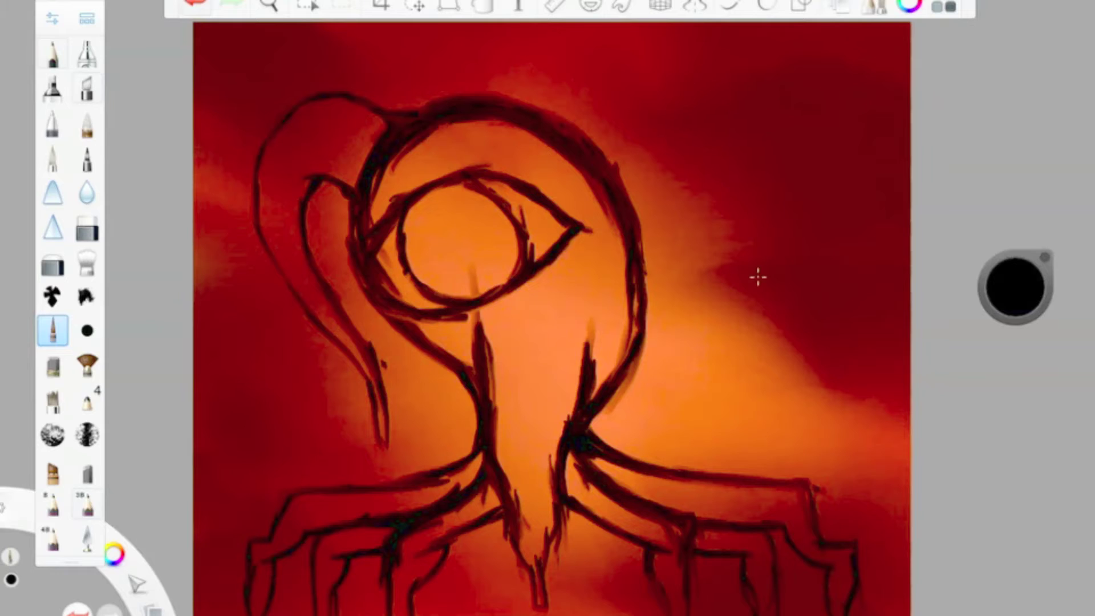
Step: Set the colour to white and fill the round eyeball
left_click_drag(1014, 287, 518, 5)
left_click_drag(420, 268, 424, 272)
left_click_drag(411, 246, 433, 288)
mouse_move(416, 222)
left_mouse_down()
mouse_move(425, 279)
mouse_move(471, 285)
mouse_move(405, 240)
mouse_move(413, 202)
mouse_move(459, 186)
mouse_move(501, 220)
mouse_move(492, 290)
mouse_move(451, 303)
mouse_move(417, 273)
mouse_move(476, 287)
left_mouse_up()
left_click(196, 7)
left_click(196, 7)
left_click(52, 18)
left_click(439, 58)
left_click(52, 18)
left_click(439, 58)
mouse_move(454, 199)
left_mouse_down()
mouse_move(497, 245)
mouse_move(479, 282)
mouse_move(425, 228)
mouse_move(473, 209)
mouse_move(491, 251)
mouse_move(429, 269)
mouse_move(435, 212)
mouse_move(470, 227)
mouse_move(430, 243)
left_mouse_up()
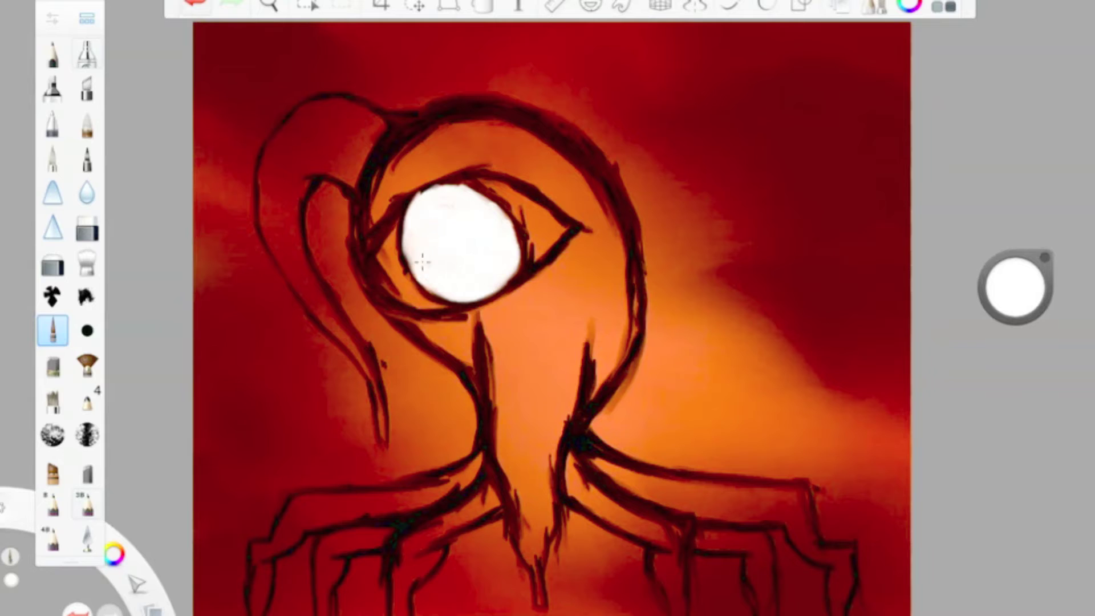
Step: Switch back to black, reduce the Small Rigger brush size and shade the left side of the neck and body
left_click(1016, 287)
left_click_drag(1015, 296, 1019, 360)
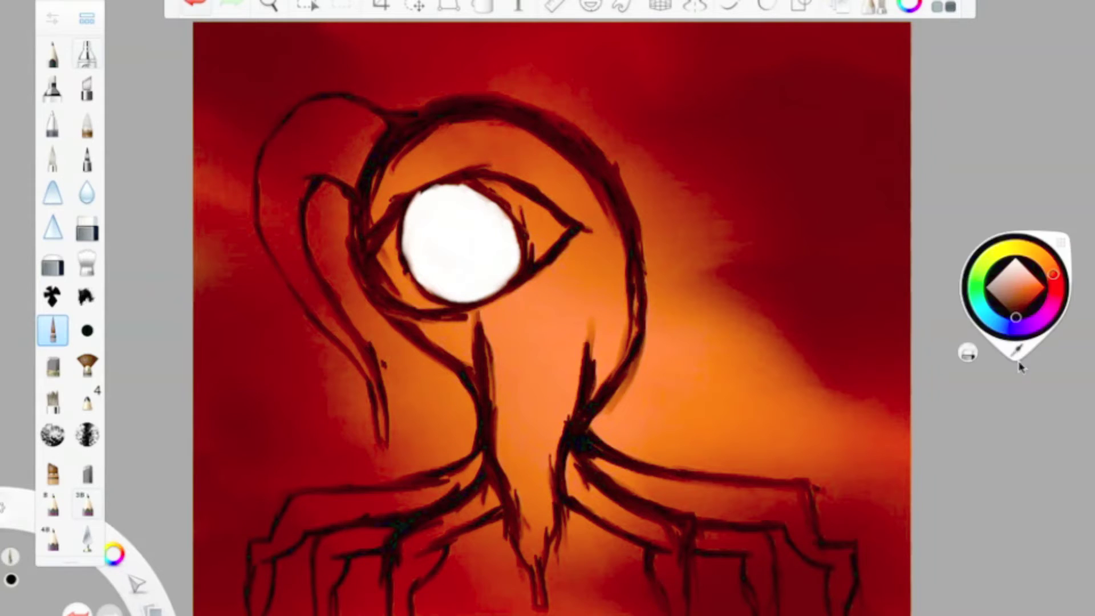
double_click(53, 330)
left_click_drag(483, 285, 472, 285)
left_click(439, 58)
left_click_drag(482, 323, 502, 423)
left_click_drag(489, 365, 520, 504)
Step: Enlarge the Chinagraph brush and fill the neck and body with dark strokes, undoing the last ones
left_click(53, 296)
left_click(54, 19)
left_click_drag(472, 286, 478, 286)
left_click(435, 57)
mouse_move(502, 337)
left_mouse_down()
mouse_move(504, 429)
mouse_move(532, 518)
mouse_move(526, 359)
left_mouse_up()
left_click_drag(526, 359, 559, 445)
mouse_move(489, 337)
left_mouse_down()
mouse_move(498, 382)
mouse_move(557, 371)
mouse_move(543, 529)
left_mouse_up()
mouse_move(538, 545)
left_mouse_down()
mouse_move(536, 426)
mouse_move(536, 442)
left_mouse_up()
left_click(195, 4)
left_click(195, 4)
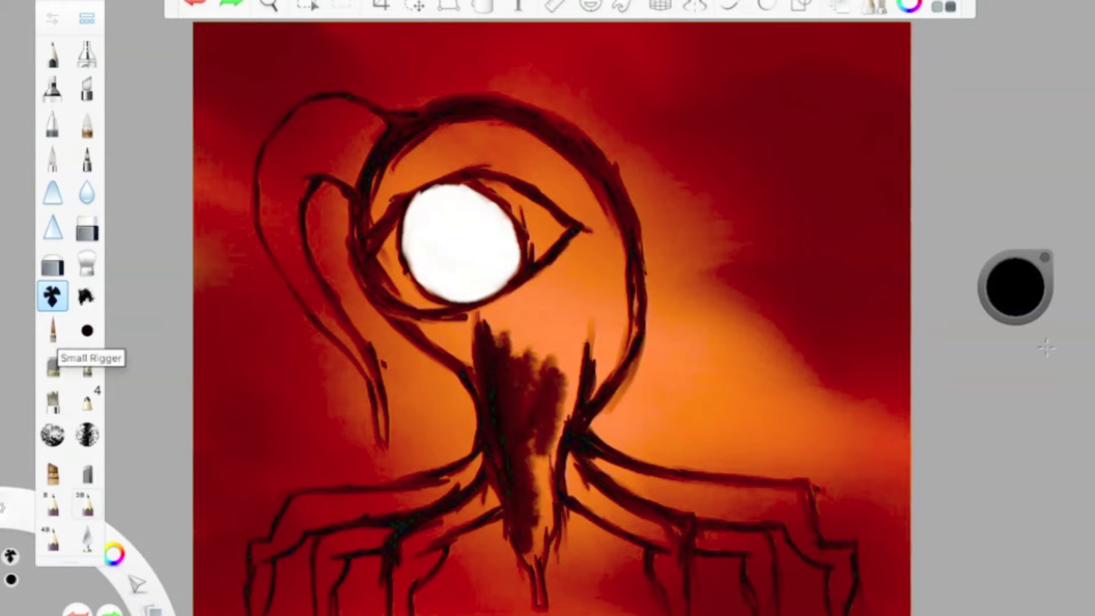
Step: Choose a dark brown and paint over the body, the neck and the inside of the head's right edge
mouse_move(1017, 288)
left_click(1039, 257)
left_click(1022, 311)
mouse_move(533, 377)
left_mouse_down()
mouse_move(570, 370)
mouse_move(545, 559)
mouse_move(519, 427)
mouse_move(530, 328)
mouse_move(489, 345)
mouse_move(493, 416)
left_mouse_up()
mouse_move(593, 359)
left_mouse_down()
mouse_move(598, 297)
mouse_move(622, 285)
mouse_move(610, 211)
mouse_move(485, 126)
left_mouse_up()
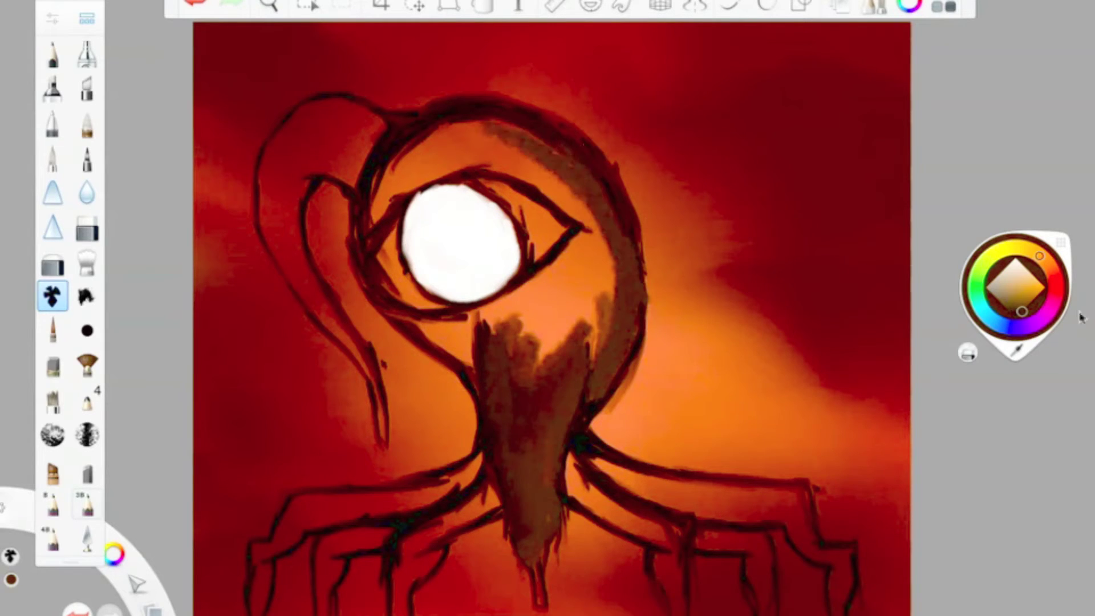
Step: Paint the forehead, right side of the head and body highlight with lighter orange-brown tones
left_click(1029, 303)
mouse_move(530, 188)
left_mouse_down()
mouse_move(580, 183)
mouse_move(562, 191)
mouse_move(554, 167)
mouse_move(609, 235)
left_mouse_up()
left_click_drag(1016, 292, 1015, 324)
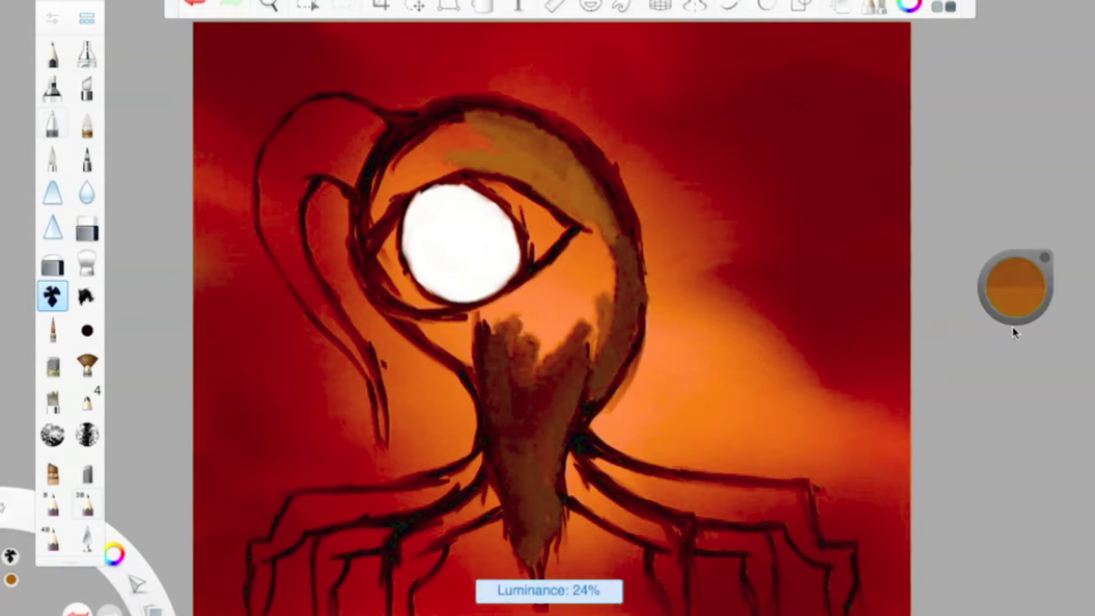
left_click_drag(581, 197, 555, 147)
mouse_move(607, 171)
left_mouse_down()
mouse_move(594, 367)
mouse_move(560, 367)
mouse_move(533, 512)
left_mouse_up()
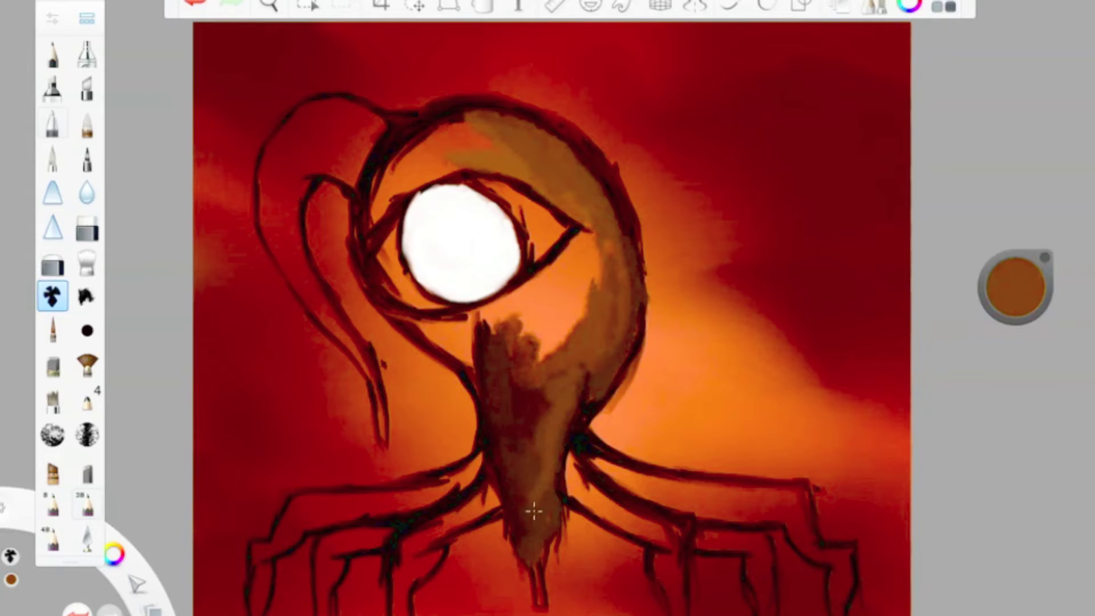
mouse_move(515, 143)
left_mouse_down()
mouse_move(440, 122)
mouse_move(398, 137)
mouse_move(438, 145)
mouse_move(365, 206)
left_mouse_up()
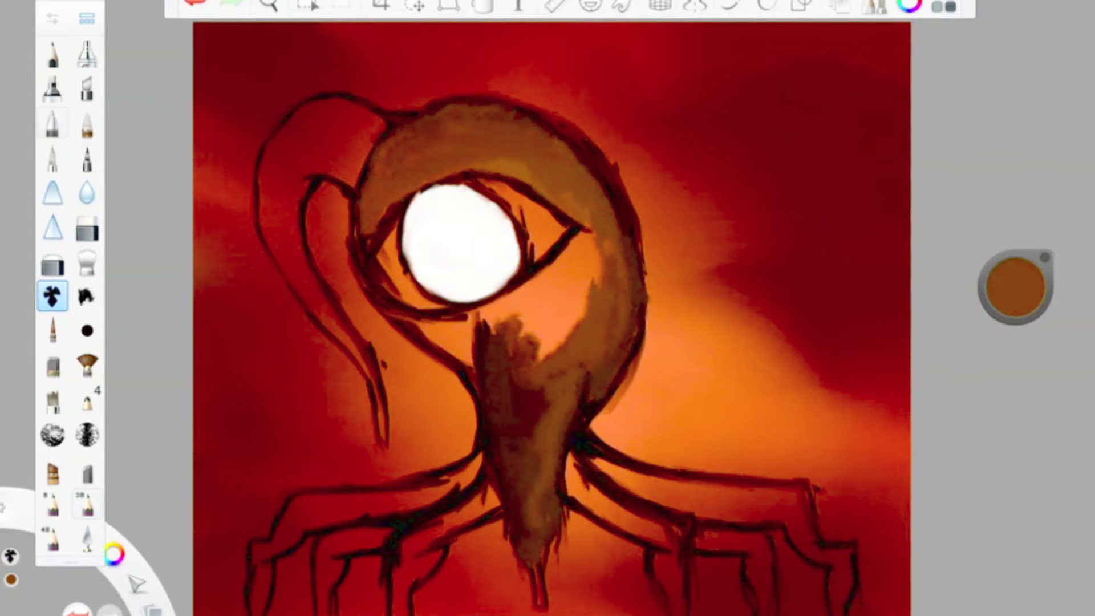
Step: Paint orange-brown tones under the eye and over the right side of the head, undoing the first strokes
mouse_move(500, 365)
left_mouse_down()
mouse_move(412, 330)
mouse_move(545, 316)
left_mouse_up()
left_click(199, 5)
left_click(199, 6)
mouse_move(398, 311)
left_mouse_down()
mouse_move(453, 344)
mouse_move(425, 323)
mouse_move(494, 396)
mouse_move(460, 323)
left_mouse_up()
left_click_drag(604, 209, 541, 362)
left_click_drag(1016, 287, 1022, 225)
mouse_move(596, 262)
left_mouse_down()
mouse_move(520, 361)
mouse_move(592, 234)
mouse_move(479, 317)
mouse_move(602, 268)
mouse_move(536, 415)
mouse_move(536, 442)
left_mouse_up()
mouse_move(614, 245)
left_mouse_down()
mouse_move(550, 174)
mouse_move(454, 137)
left_mouse_up()
Step: Shade the right side of the head and the neck with darker browns, undoing the last neck stroke
left_click_drag(1026, 287, 1028, 345)
mouse_move(605, 259)
left_mouse_down()
mouse_move(545, 323)
mouse_move(550, 159)
mouse_move(601, 205)
left_mouse_up()
left_click_drag(497, 377, 521, 508)
left_click_drag(1016, 287, 1017, 365)
mouse_move(506, 400)
left_mouse_down()
mouse_move(481, 395)
mouse_move(529, 522)
left_mouse_up()
left_click(1017, 287)
left_click_drag(1018, 294, 1024, 340)
mouse_move(500, 357)
left_mouse_down()
mouse_move(530, 399)
mouse_move(525, 536)
mouse_move(400, 316)
mouse_move(472, 372)
mouse_move(499, 309)
left_mouse_up()
key("ctrl+z")
Step: Lighten the brown and paint highlights on the lower face, above the eye and across the forehead
left_click_drag(1016, 291, 1017, 265)
mouse_move(536, 332)
left_mouse_down()
mouse_move(595, 247)
mouse_move(536, 275)
mouse_move(543, 338)
mouse_move(583, 277)
left_mouse_up()
mouse_move(431, 182)
left_mouse_down()
mouse_move(484, 164)
mouse_move(561, 189)
left_mouse_up()
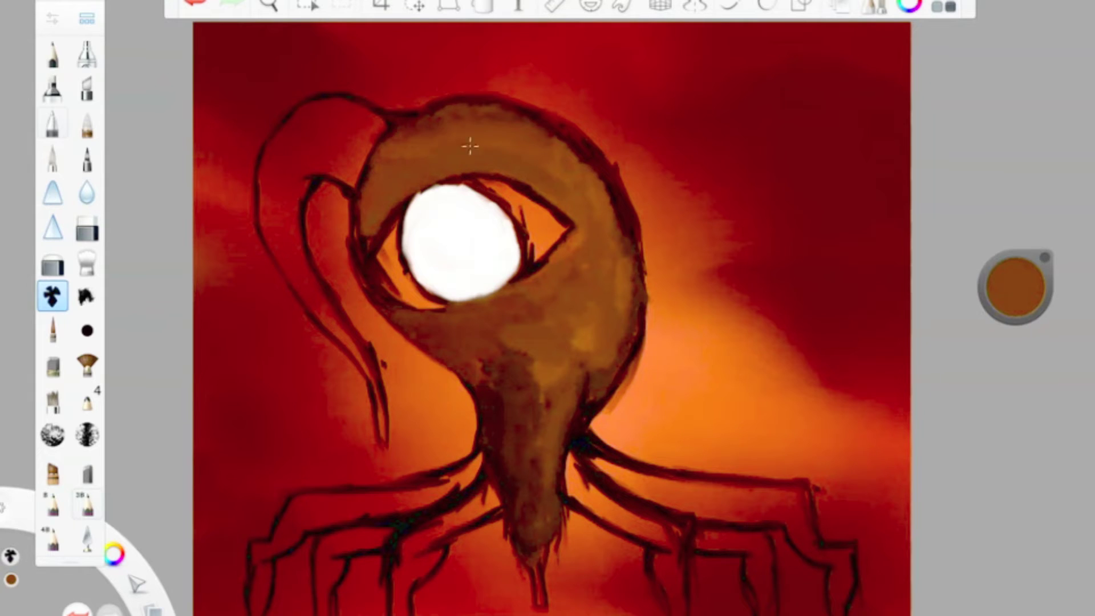
left_click_drag(1016, 287, 1032, 205)
mouse_move(375, 214)
left_mouse_down()
mouse_move(391, 181)
mouse_move(455, 146)
mouse_move(502, 145)
left_mouse_up()
left_click_drag(1019, 294, 1018, 323)
mouse_move(419, 185)
left_mouse_down()
mouse_move(378, 217)
mouse_move(502, 153)
mouse_move(419, 157)
left_mouse_up()
Step: Fill the eye socket around the white eyeball with black using the Small Rigger brush
left_click_drag(1015, 288, 1015, 322)
left_click(52, 329)
mouse_move(393, 218)
left_mouse_down()
mouse_move(417, 299)
mouse_move(391, 299)
mouse_move(378, 245)
left_mouse_up()
mouse_move(476, 182)
left_mouse_down()
mouse_move(560, 233)
mouse_move(523, 276)
mouse_move(559, 216)
mouse_move(556, 224)
mouse_move(503, 199)
mouse_move(530, 240)
left_mouse_up()
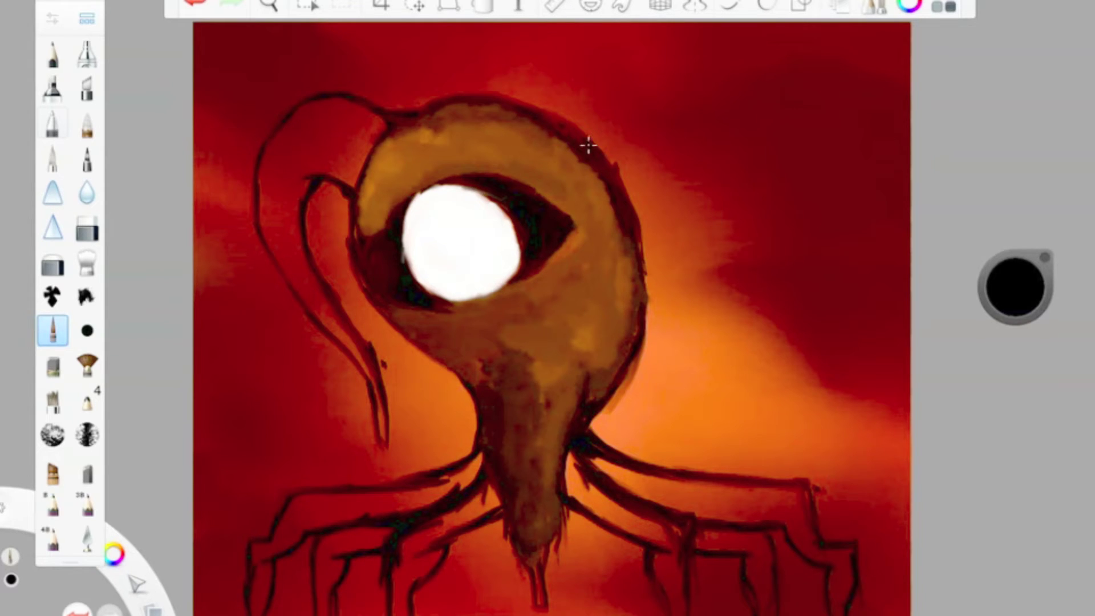
Step: Touch up the eyeball's lower edge in white and shade the eyeball with pale orange and cream tones
left_click(1016, 258)
left_click_drag(463, 290, 495, 298)
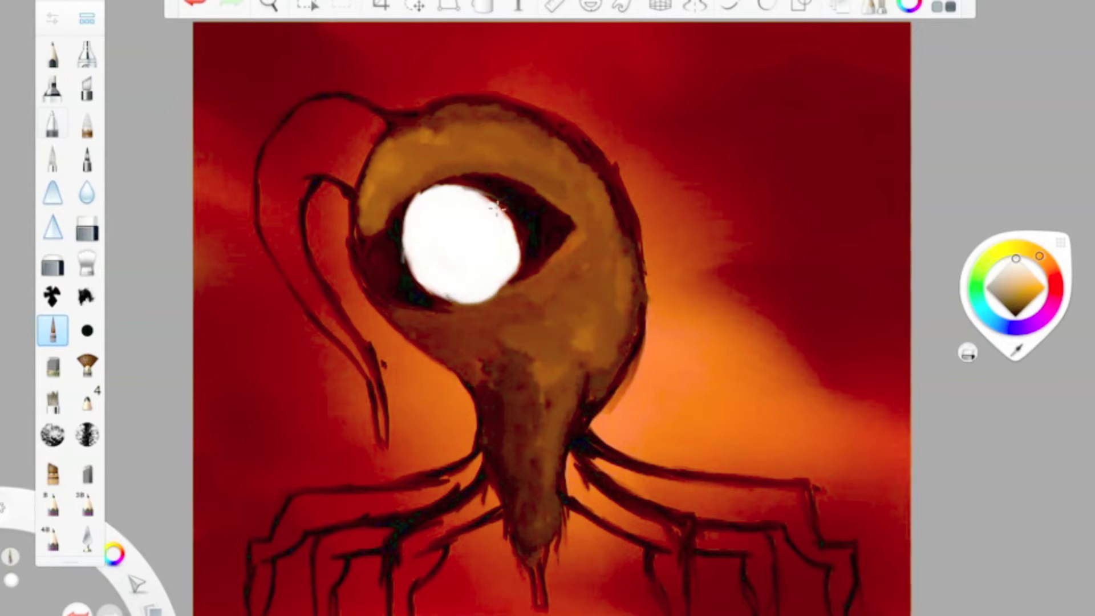
left_click(1025, 293)
mouse_move(427, 212)
left_mouse_down()
mouse_move(421, 225)
mouse_move(442, 285)
left_mouse_up()
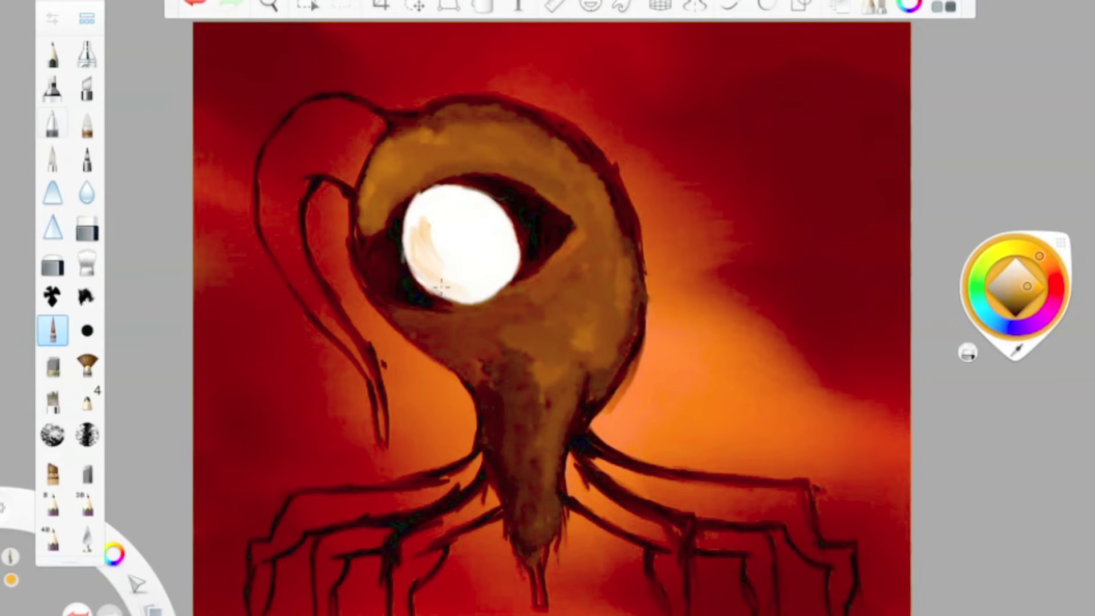
mouse_move(414, 217)
left_mouse_down()
mouse_move(473, 199)
mouse_move(442, 277)
left_mouse_up()
left_click_drag(1007, 276, 1005, 228)
left_click_drag(447, 264, 442, 234)
left_click_drag(981, 302, 983, 283)
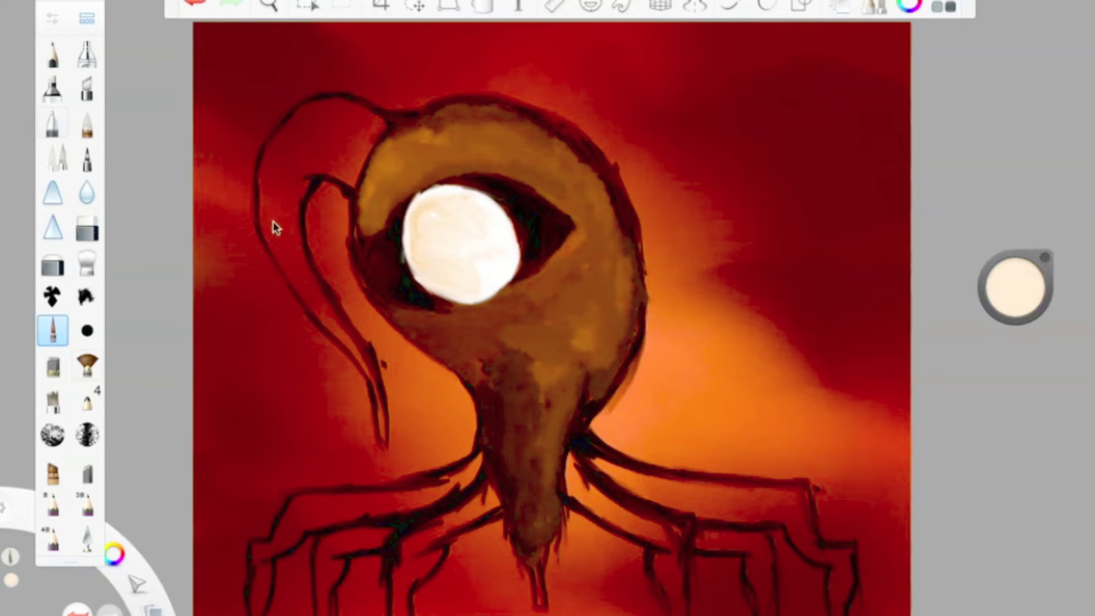
Step: Add a small black pupil to the eyeball and soften it with the Smudge Round Bristle Brush
left_click(67, 163)
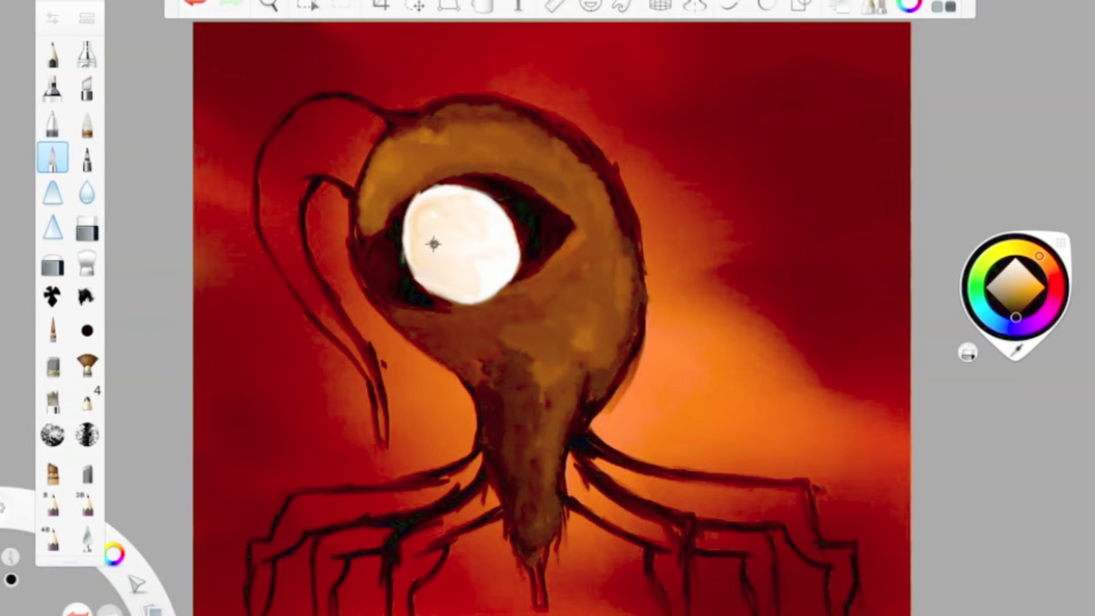
left_click(87, 262)
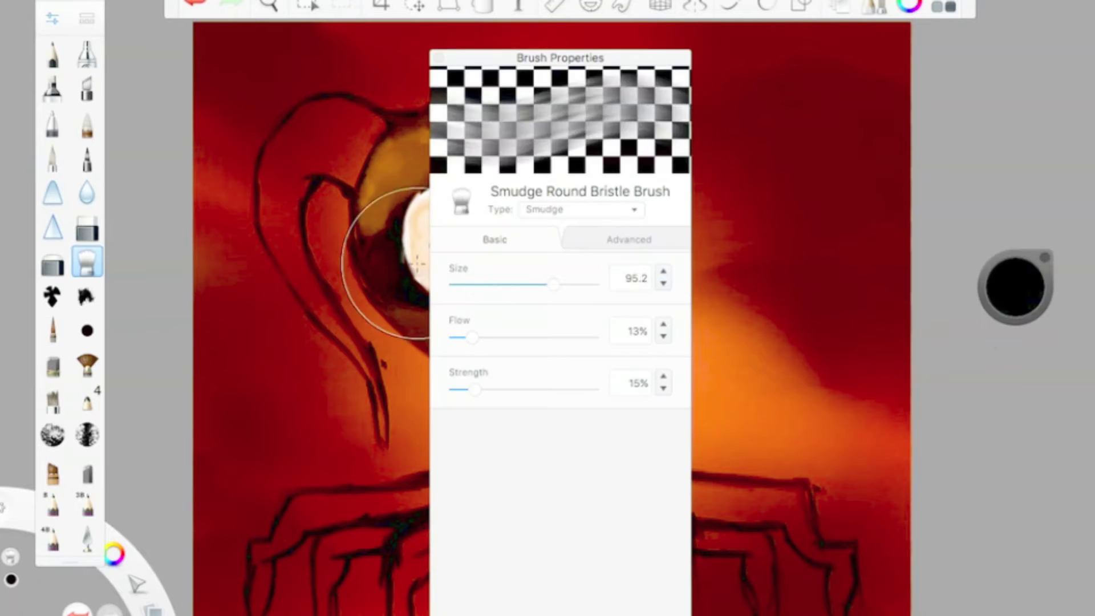
left_click_drag(432, 245, 436, 251)
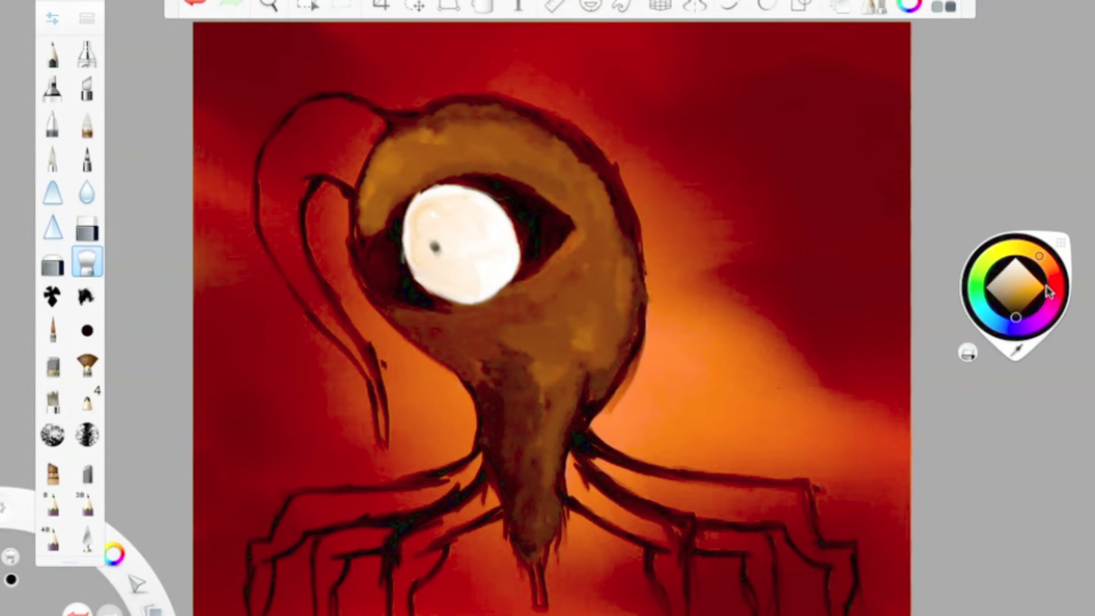
Step: Fill the upper part of the head tentacle with dark red using the Chinagraph brush, undoing the last stroke
left_click(1053, 290)
left_click(52, 296)
left_click_drag(1016, 290, 1026, 455)
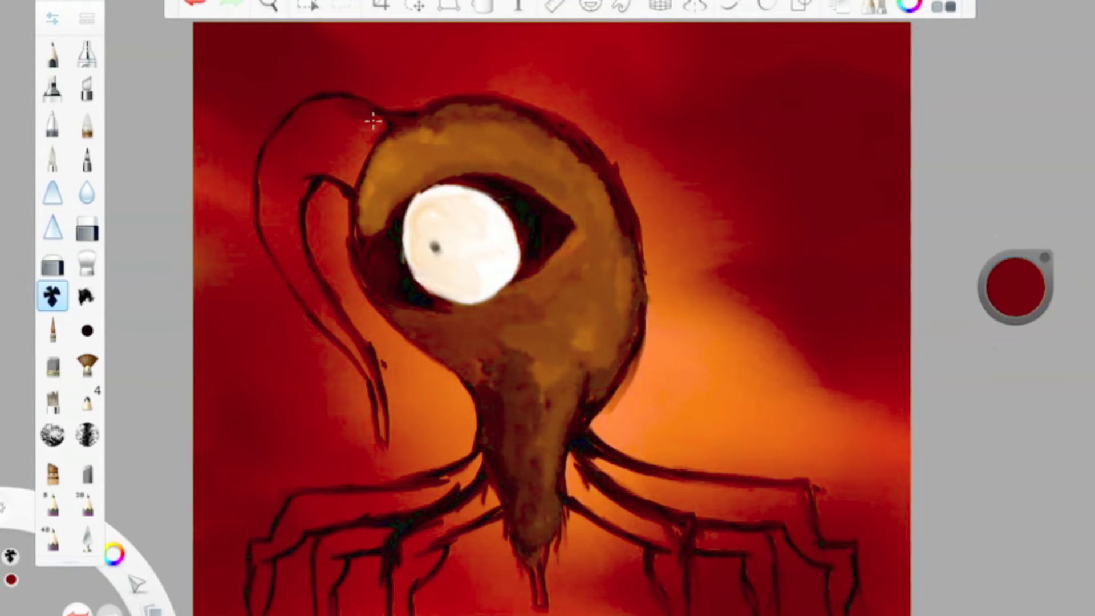
mouse_move(307, 109)
left_mouse_down()
mouse_move(346, 108)
mouse_move(369, 151)
mouse_move(350, 174)
mouse_move(281, 171)
mouse_move(357, 127)
left_mouse_up()
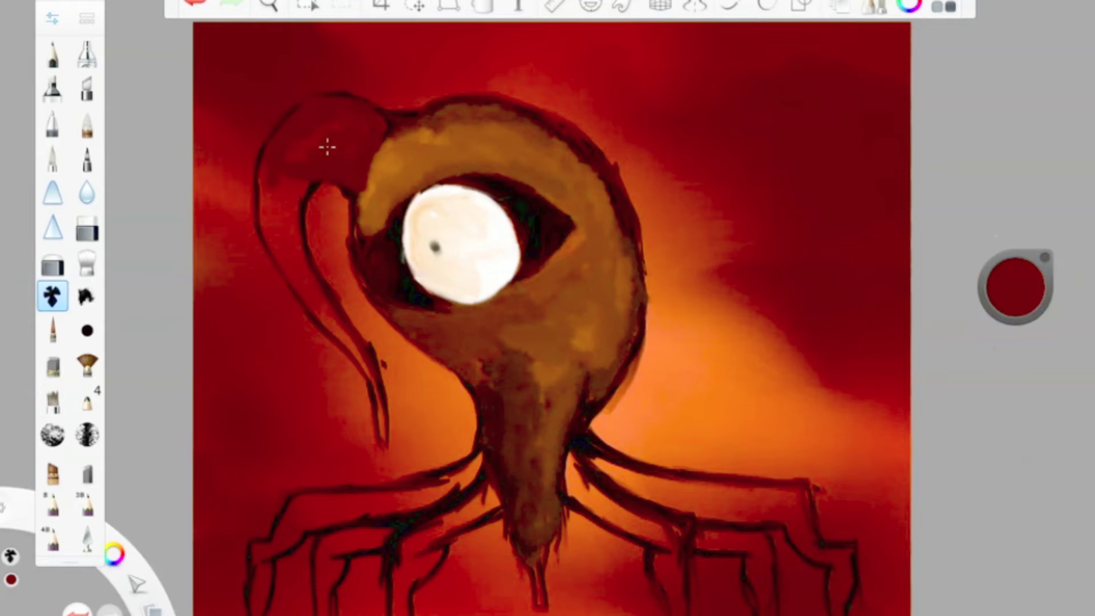
mouse_move(295, 242)
left_mouse_down()
mouse_move(265, 162)
mouse_move(273, 149)
mouse_move(308, 258)
mouse_move(300, 200)
mouse_move(306, 283)
mouse_move(281, 261)
mouse_move(228, 154)
left_mouse_up()
left_click(194, 7)
Step: Adjust the Chinagraph brush size and fill the tentacle with dark red down to its tip
left_click(55, 16)
left_click(469, 286)
left_click(433, 55)
left_click_drag(356, 350, 388, 453)
Step: Vary the red between brighter and darker shades and blend the tentacle's bend and its base at the head
left_click_drag(998, 271, 1000, 223)
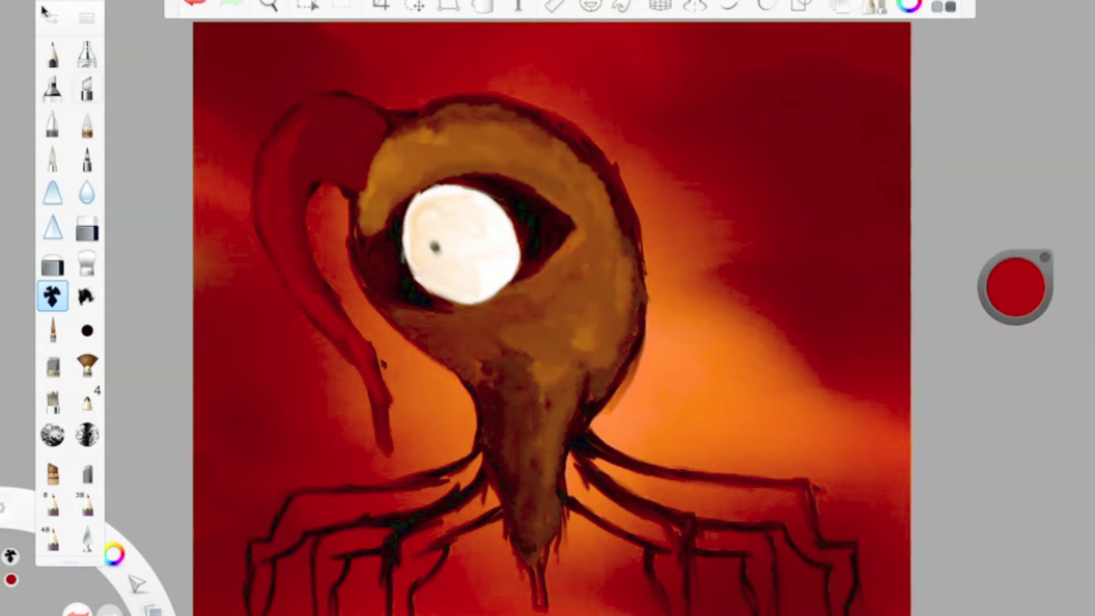
left_click(47, 15)
left_click(438, 57)
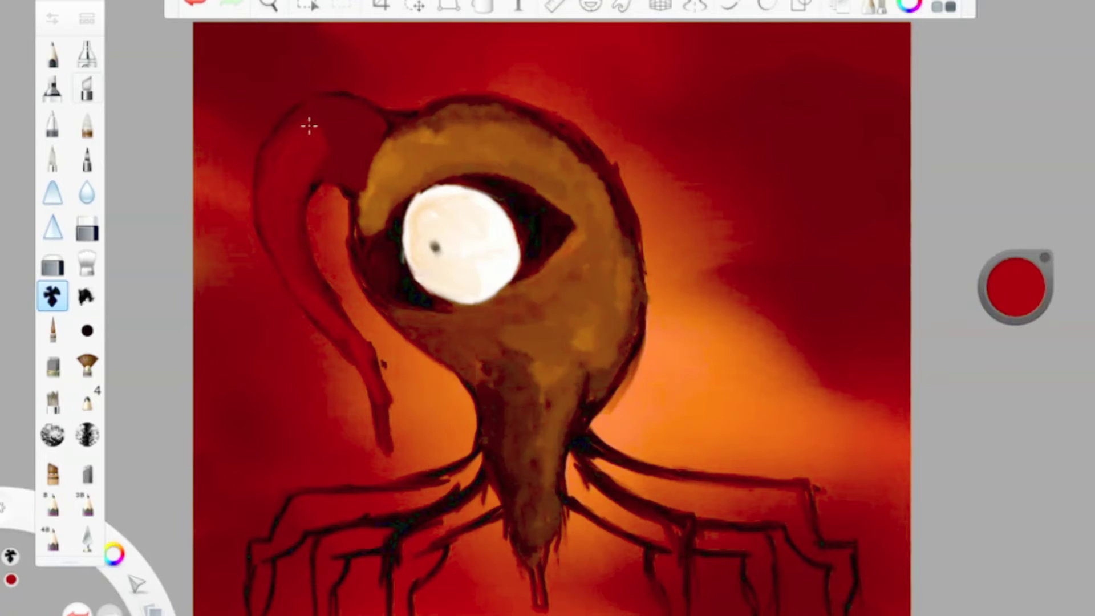
left_click_drag(1016, 285, 1007, 349)
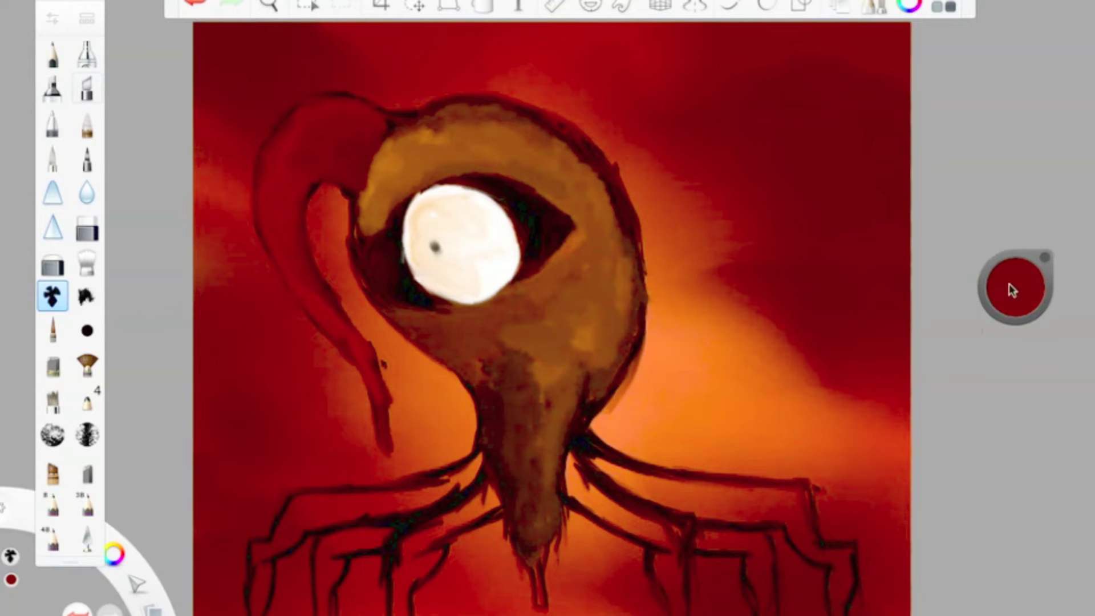
left_click_drag(1011, 288, 1010, 317)
left_click_drag(342, 167, 345, 171)
left_click_drag(1009, 299, 1009, 279)
mouse_move(311, 134)
left_mouse_down()
mouse_move(315, 164)
mouse_move(284, 187)
left_mouse_up()
Step: Switch to black, adjust the Chinagraph brush size and draw dark lines over the neck and the head's left outline
left_click_drag(1014, 288, 1004, 400)
double_click(53, 296)
left_click(466, 287)
left_click(457, 56)
mouse_move(534, 564)
left_mouse_down()
mouse_move(543, 606)
mouse_move(557, 494)
mouse_move(504, 471)
mouse_move(530, 359)
left_mouse_up()
mouse_move(525, 344)
left_mouse_down()
mouse_move(477, 381)
mouse_move(390, 314)
left_mouse_up()
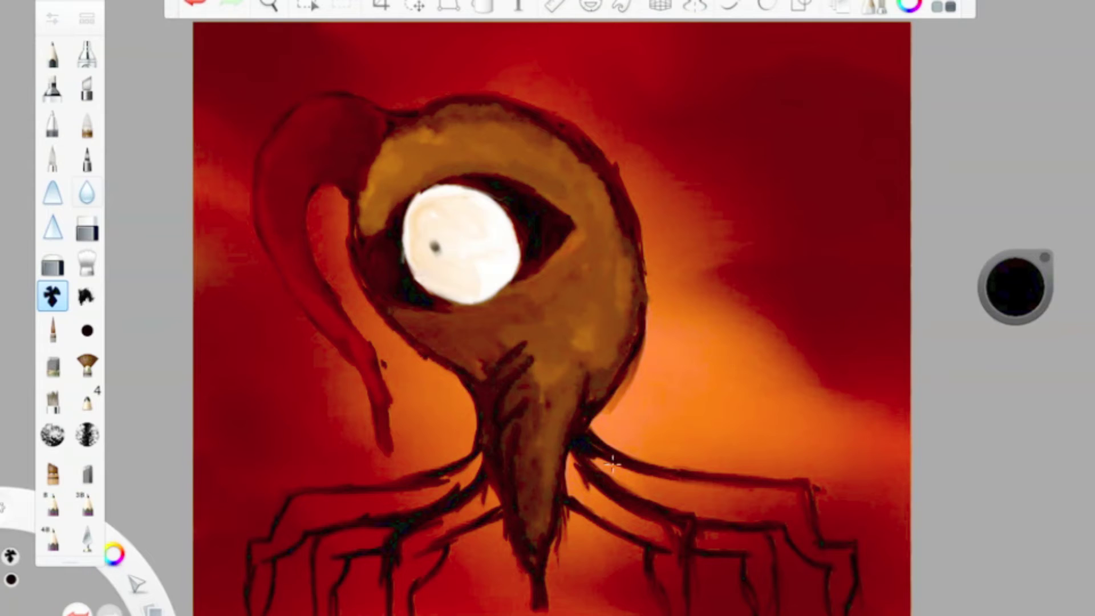
left_click_drag(352, 202, 451, 371)
Step: Adjust the Small Rigger brush size and reinforce the head's right outline in black
double_click(52, 331)
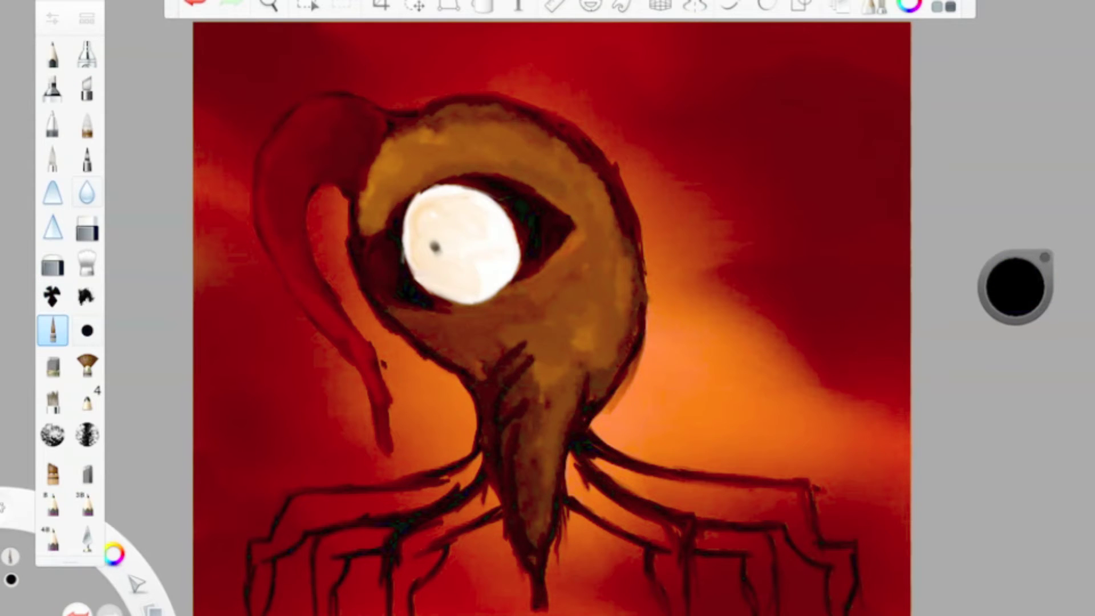
left_click(467, 286)
left_click(438, 57)
left_click_drag(616, 194, 606, 395)
Step: Switch to the Chinagraph brush with a brighter red and paint highlights along the tentacle
left_click(52, 296)
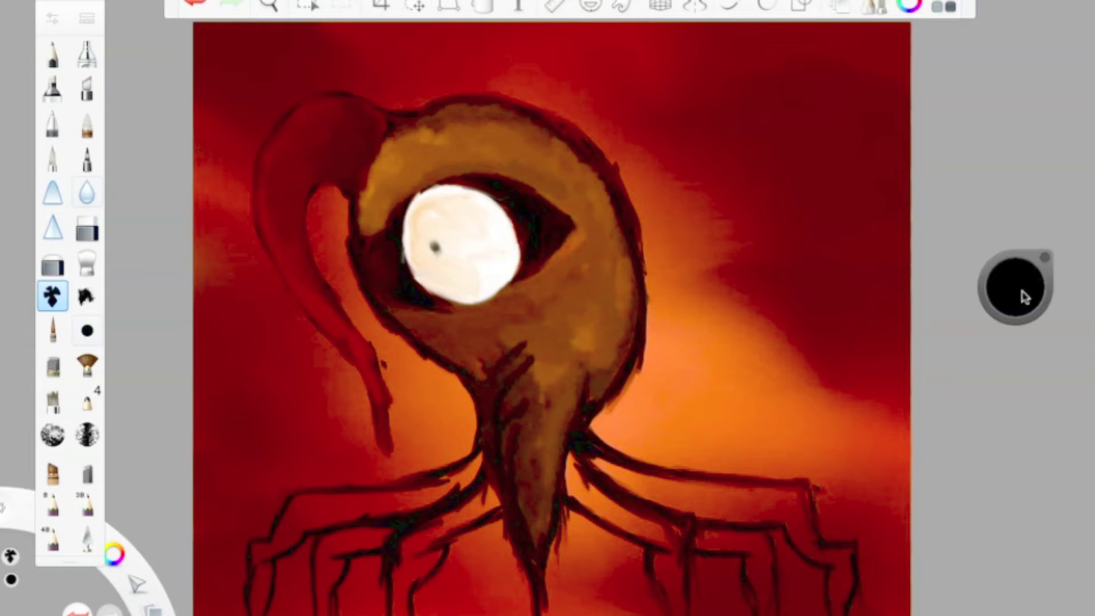
left_click(1024, 295)
left_click(1038, 295)
left_click_drag(268, 219, 367, 380)
mouse_move(267, 152)
left_mouse_down()
mouse_move(271, 205)
mouse_move(310, 183)
mouse_move(322, 122)
left_mouse_up()
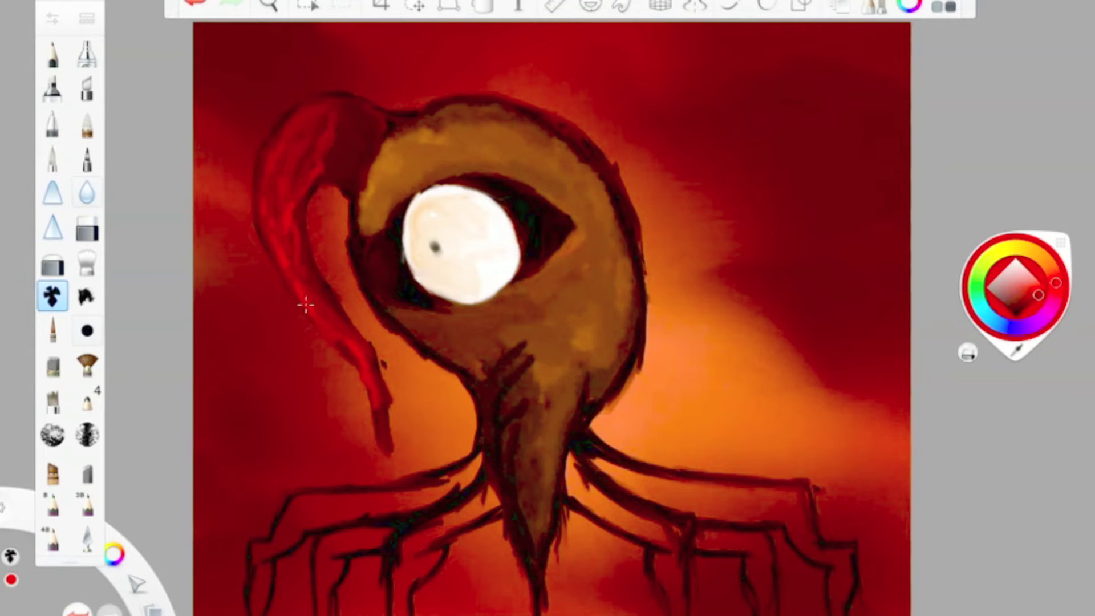
Step: Add vivid red highlights to the tentacle and tone down its base with darker reds
left_click_drag(1019, 290, 1019, 219)
left_click_drag(265, 218, 301, 112)
mouse_move(326, 333)
left_mouse_down()
mouse_move(275, 251)
mouse_move(306, 152)
mouse_move(348, 137)
left_mouse_up()
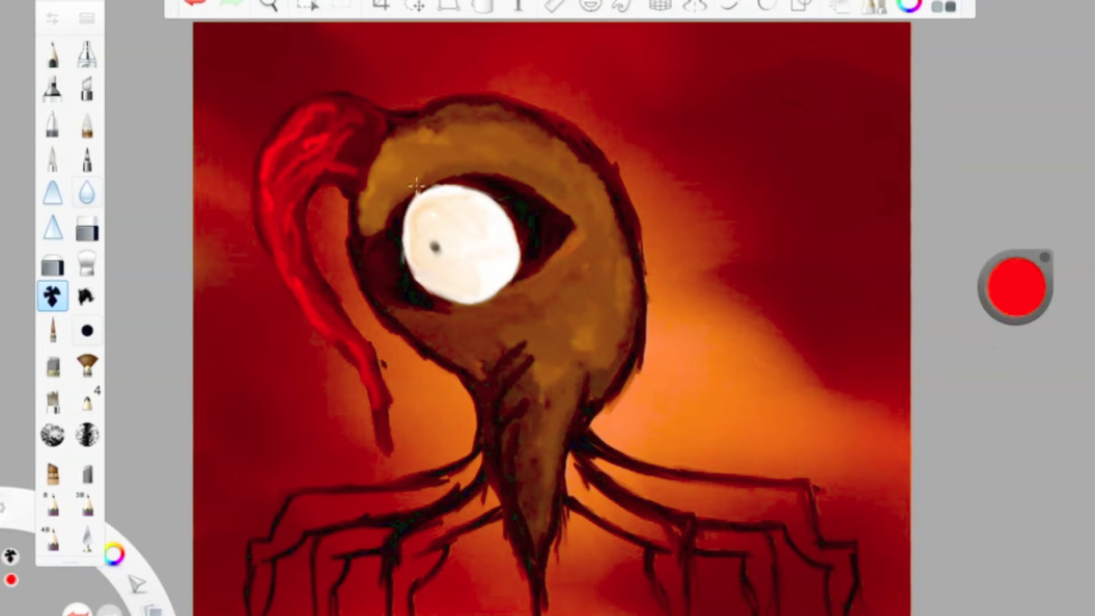
left_click_drag(1009, 301, 1008, 347)
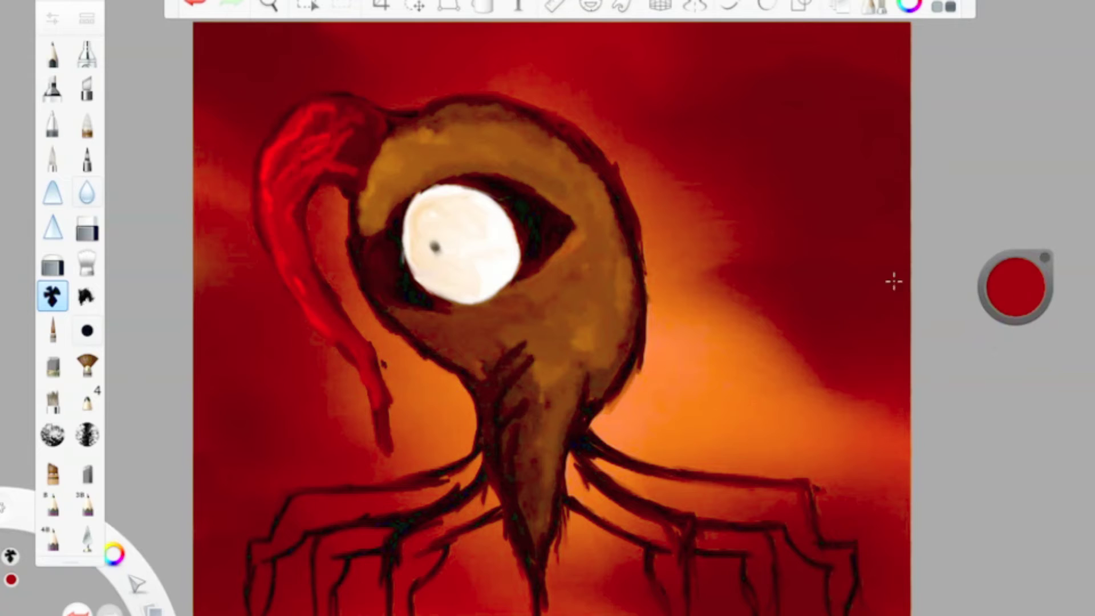
left_click_drag(1015, 308, 1015, 323)
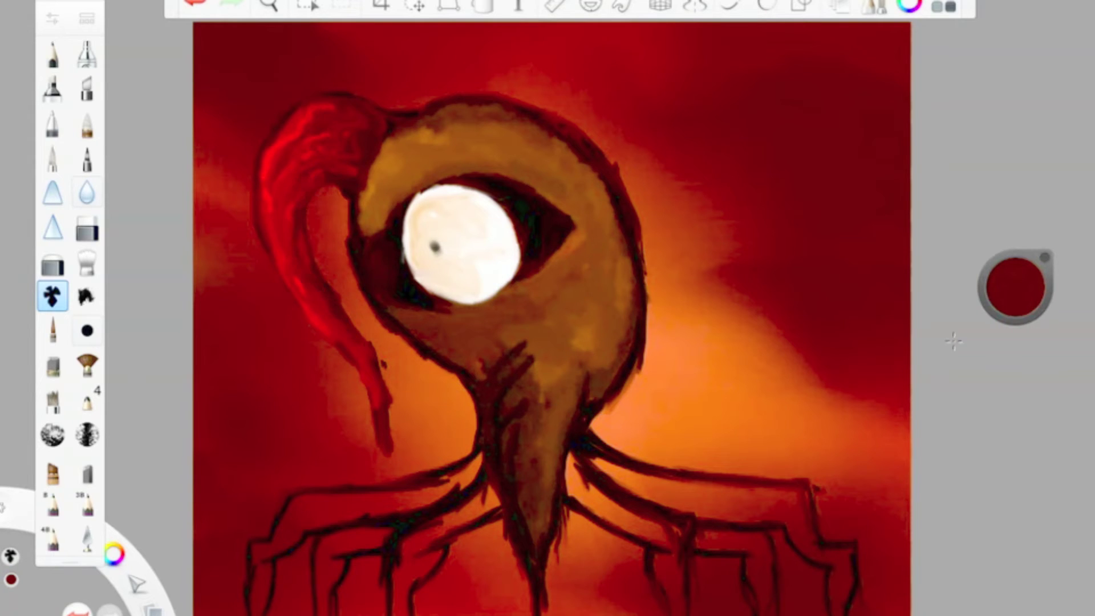
Step: Sample the brown from the neck and paint diagonal strokes over the neck's dark lines and the lower-left jaw
left_click(1015, 284)
left_click(1016, 355)
left_click(1015, 286)
left_click(1017, 354)
left_click(550, 365)
left_click_drag(527, 350, 484, 389)
mouse_move(533, 373)
left_mouse_down()
mouse_move(505, 396)
mouse_move(498, 426)
left_mouse_up()
left_click_drag(535, 413, 511, 484)
left_click_drag(501, 343, 482, 371)
left_click_drag(468, 365, 408, 321)
Step: Brighten the color to orange and hatch highlights across the neck and down the pointed body
left_click_drag(1021, 280, 1019, 250)
left_click_drag(582, 369, 519, 400)
left_click_drag(562, 388, 511, 415)
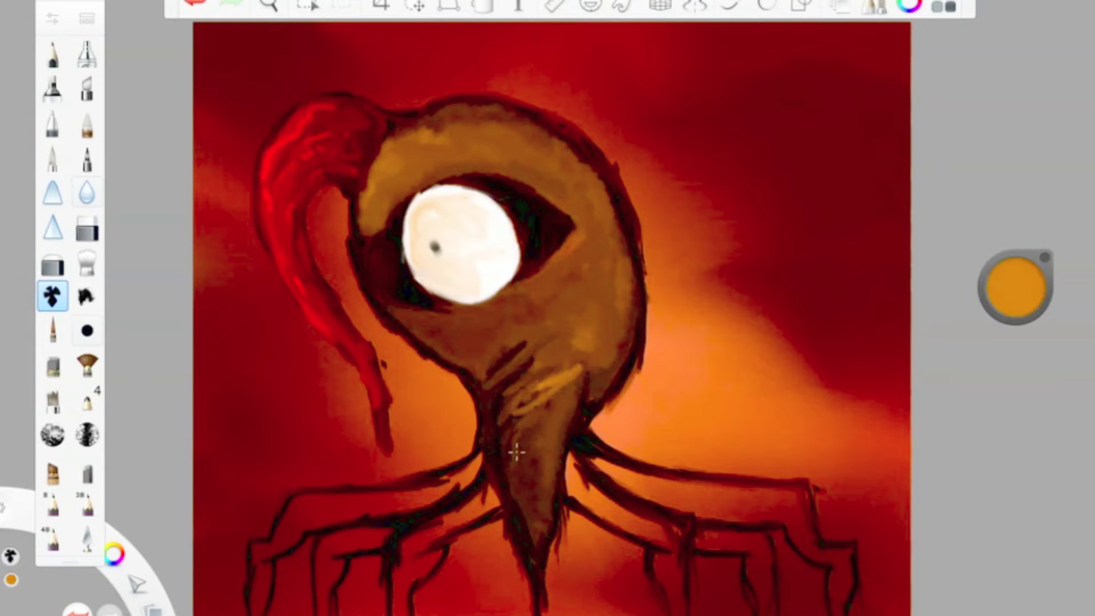
left_click_drag(516, 453, 535, 533)
left_click_drag(541, 461, 525, 516)
left_click_drag(552, 399, 520, 456)
left_click_drag(538, 358, 514, 390)
Step: Switch to black and fill in the creature's left legs
left_click_drag(1015, 292, 1015, 354)
mouse_move(476, 457)
left_mouse_down()
mouse_move(436, 490)
mouse_move(366, 501)
left_mouse_up()
mouse_move(483, 461)
left_mouse_down()
mouse_move(440, 495)
mouse_move(399, 506)
left_mouse_up()
mouse_move(475, 459)
left_mouse_down()
mouse_move(432, 484)
mouse_move(350, 496)
mouse_move(472, 470)
mouse_move(308, 523)
left_mouse_up()
mouse_move(392, 505)
left_mouse_down()
mouse_move(302, 505)
mouse_move(282, 553)
left_mouse_up()
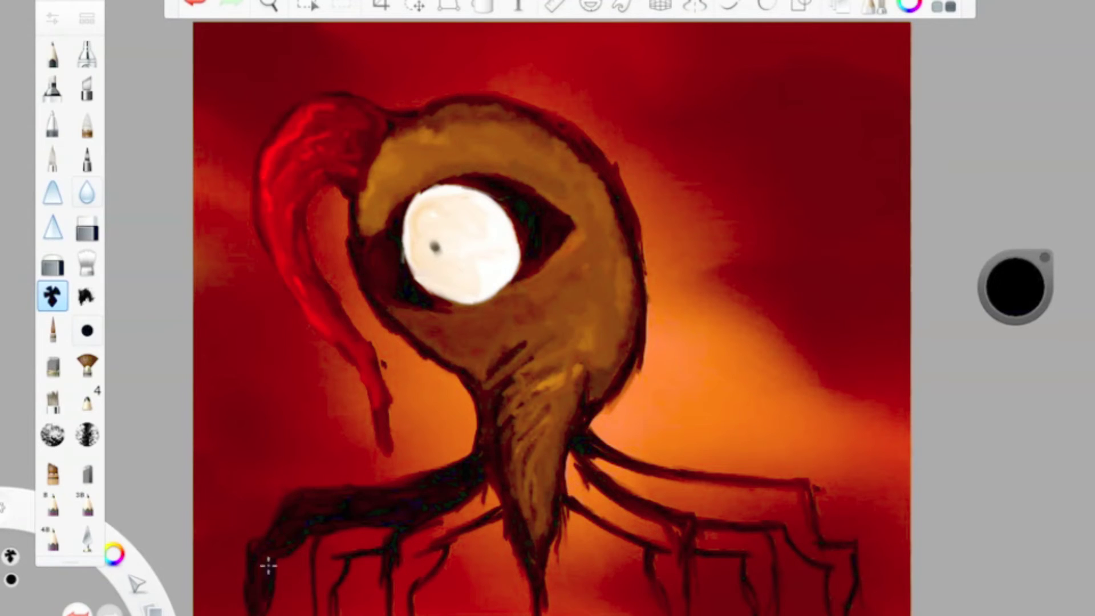
mouse_move(378, 538)
left_mouse_down()
mouse_move(327, 533)
mouse_move(333, 575)
left_mouse_up()
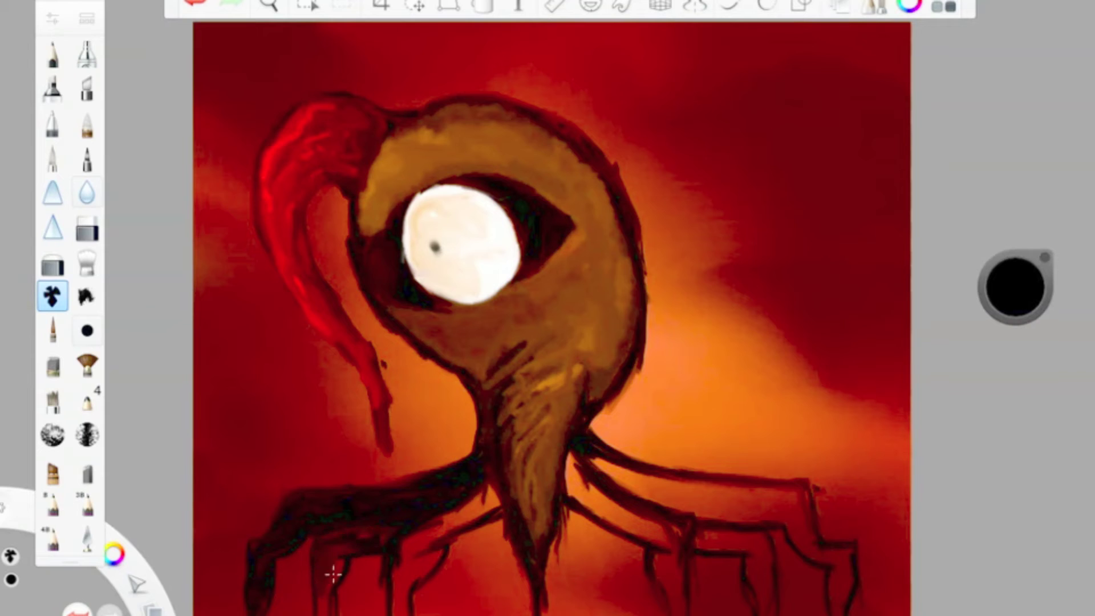
mouse_move(494, 494)
left_mouse_down()
mouse_move(388, 563)
mouse_move(401, 613)
left_mouse_up()
Step: Adjust the Chinagraph brush size and fill in the creature's right legs with black, undoing one stroke
left_click(52, 19)
left_click_drag(458, 284, 477, 284)
left_click(439, 59)
mouse_move(590, 450)
left_mouse_down()
mouse_move(684, 500)
mouse_move(729, 498)
mouse_move(743, 517)
mouse_move(796, 535)
left_mouse_up()
left_click(195, 5)
mouse_move(709, 485)
left_mouse_down()
mouse_move(811, 545)
mouse_move(680, 497)
mouse_move(733, 513)
mouse_move(797, 508)
left_mouse_up()
mouse_move(802, 559)
left_mouse_down()
mouse_move(841, 566)
mouse_move(844, 613)
left_mouse_up()
left_click_drag(824, 536, 671, 485)
mouse_move(793, 530)
left_mouse_down()
mouse_move(621, 515)
mouse_move(682, 577)
mouse_move(668, 548)
mouse_move(763, 542)
left_mouse_up()
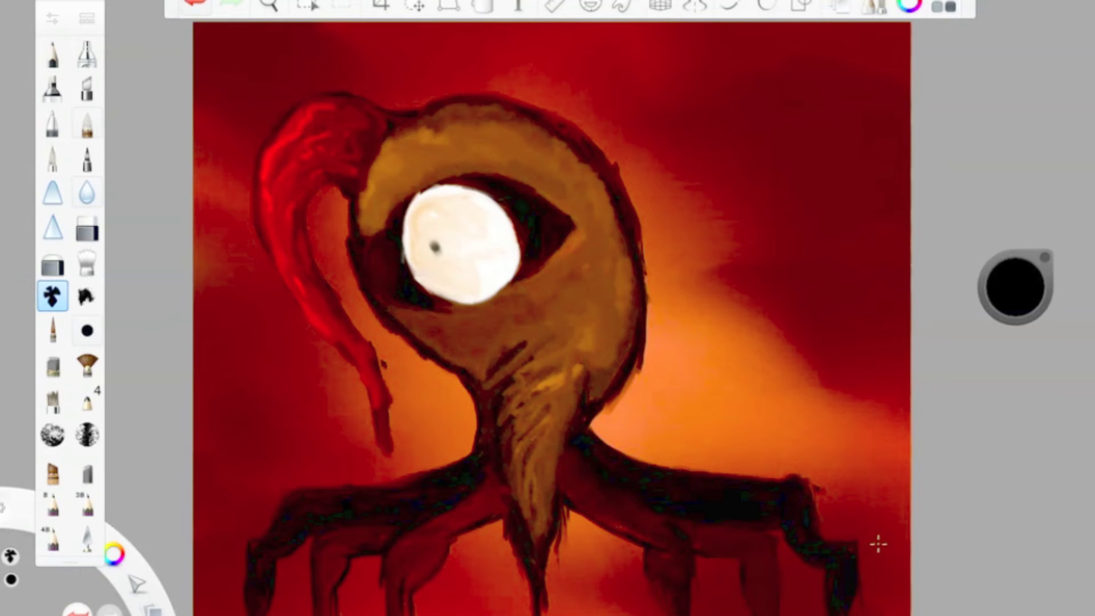
Step: Switch to orange-brown tones and paint the right side of the face and the area beneath the eye
left_click(1035, 292)
left_click(1017, 287)
left_click_drag(1006, 285, 1008, 258)
mouse_move(592, 227)
left_mouse_down()
mouse_move(607, 219)
mouse_move(603, 374)
mouse_move(491, 315)
mouse_move(474, 326)
left_mouse_up()
left_click_drag(1012, 296, 1013, 311)
mouse_move(435, 326)
left_mouse_down()
mouse_move(489, 336)
mouse_move(579, 174)
mouse_move(589, 228)
left_mouse_up()
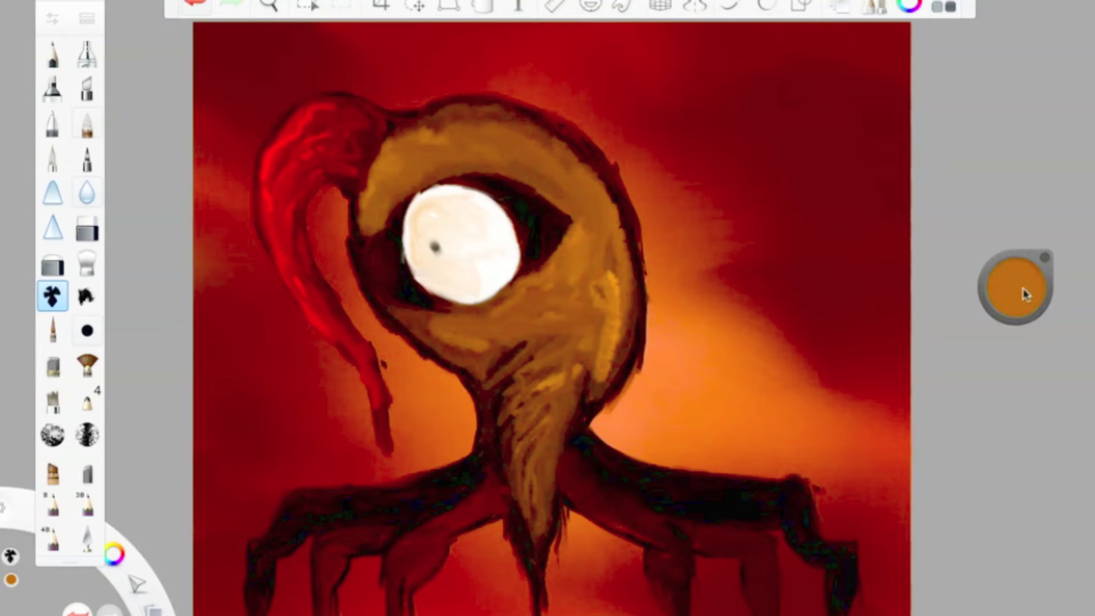
Step: Choose a brighter orange, adjust the brush size and add fine highlight lines around the eye and down the body
left_click_drag(1025, 291, 1024, 273)
double_click(52, 296)
left_click_drag(477, 285, 466, 285)
left_click(438, 57)
left_click_drag(510, 121, 586, 197)
mouse_move(472, 128)
left_mouse_down()
mouse_move(527, 157)
mouse_move(561, 204)
left_mouse_up()
mouse_move(558, 257)
left_mouse_down()
mouse_move(411, 323)
mouse_move(422, 345)
left_mouse_up()
left_click_drag(579, 365, 544, 479)
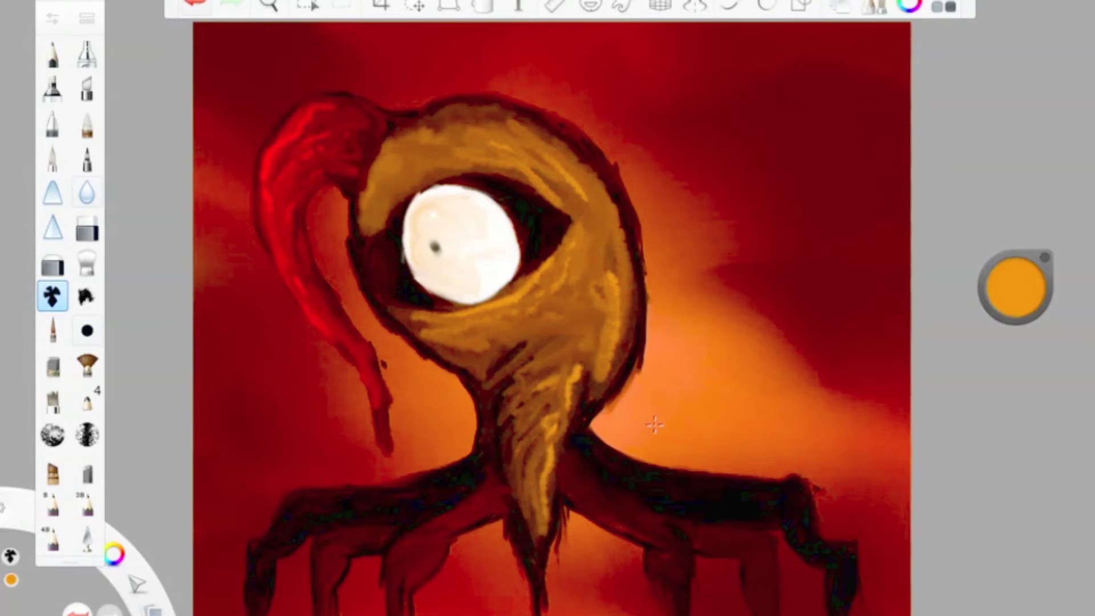
Step: Choose an olive yellow and paint highlight strokes along the segments of all the legs
left_click(1015, 287)
mouse_move(566, 487)
left_mouse_down()
mouse_move(662, 547)
mouse_move(661, 613)
left_mouse_up()
left_click_drag(647, 550, 664, 613)
left_click_drag(695, 544, 750, 548)
left_click_drag(744, 551, 761, 613)
mouse_move(499, 503)
left_mouse_down()
mouse_move(428, 533)
mouse_move(399, 613)
left_mouse_up()
mouse_move(383, 537)
left_mouse_down()
mouse_move(335, 556)
mouse_move(334, 613)
left_mouse_up()
mouse_move(307, 533)
left_mouse_down()
mouse_move(265, 563)
mouse_move(262, 614)
left_mouse_up()
mouse_move(257, 559)
left_mouse_down()
mouse_move(308, 526)
mouse_move(440, 492)
left_mouse_up()
mouse_move(575, 463)
left_mouse_down()
mouse_move(673, 508)
mouse_move(769, 520)
left_mouse_up()
left_click_drag(785, 518, 834, 613)
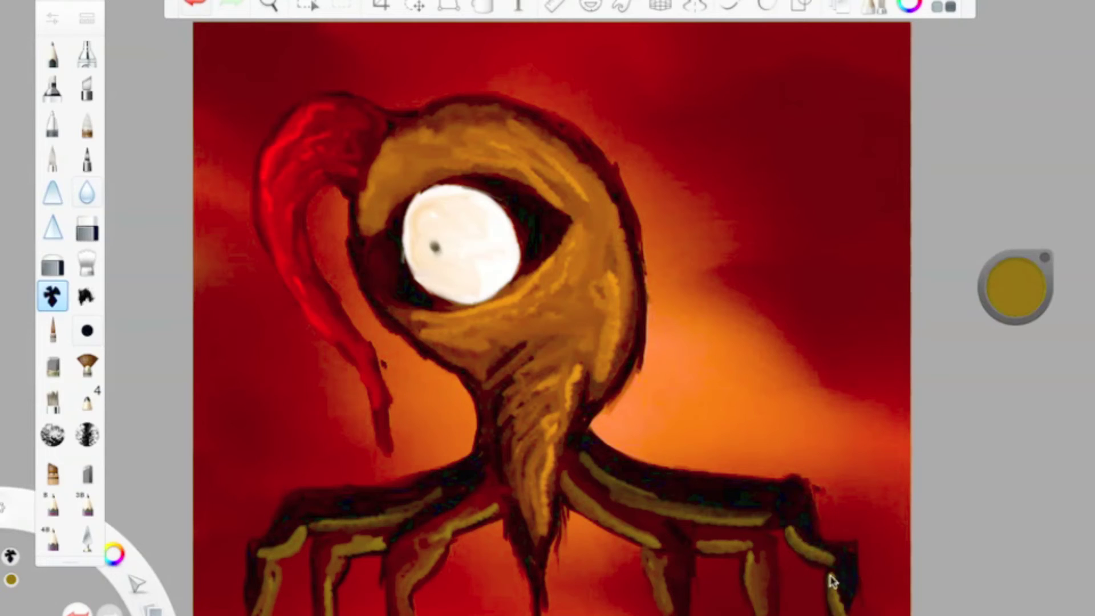
Step: Darken the color to deep brown and shade the upper right leg and its foot segment
left_click_drag(1025, 275, 1022, 313)
left_click_drag(772, 517, 575, 446)
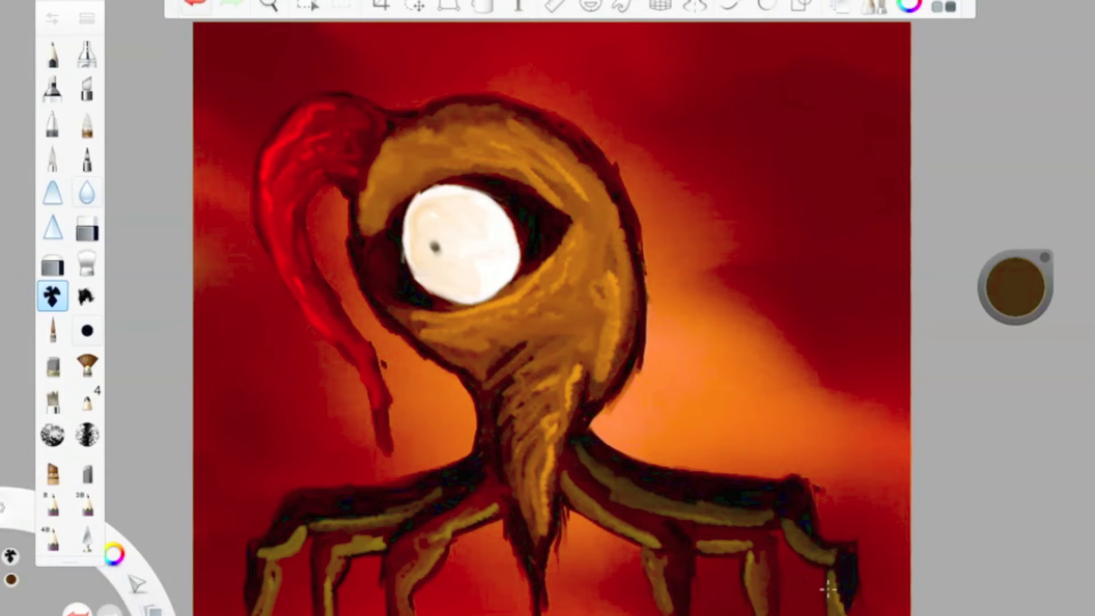
left_click_drag(836, 553, 848, 613)
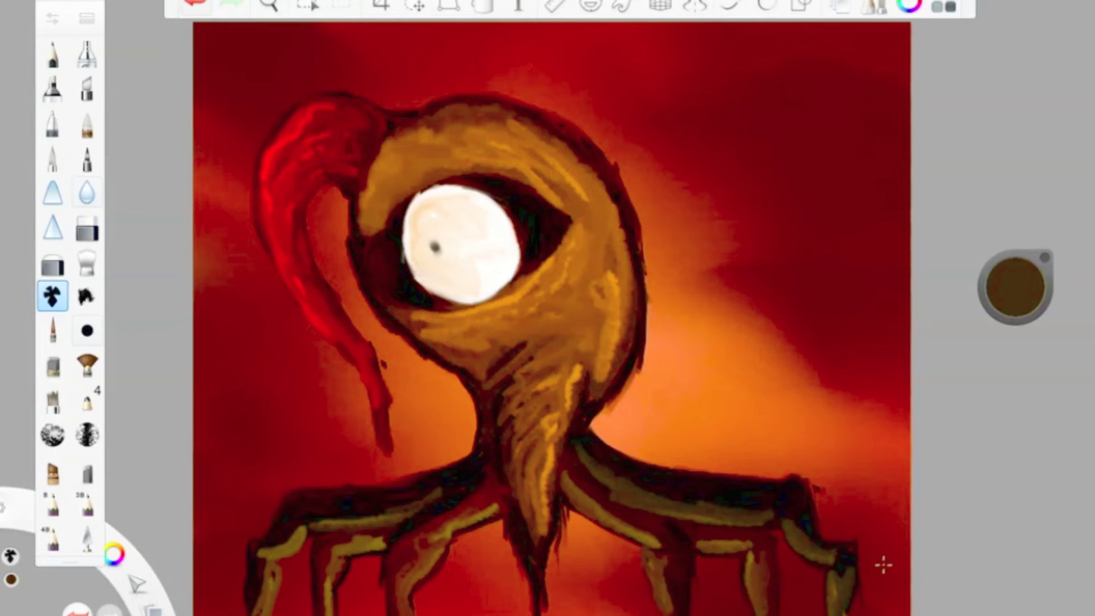
Step: Choose a golden yellow and layer brighter highlights over the right and left leg segments
left_click_drag(1016, 300, 1016, 274)
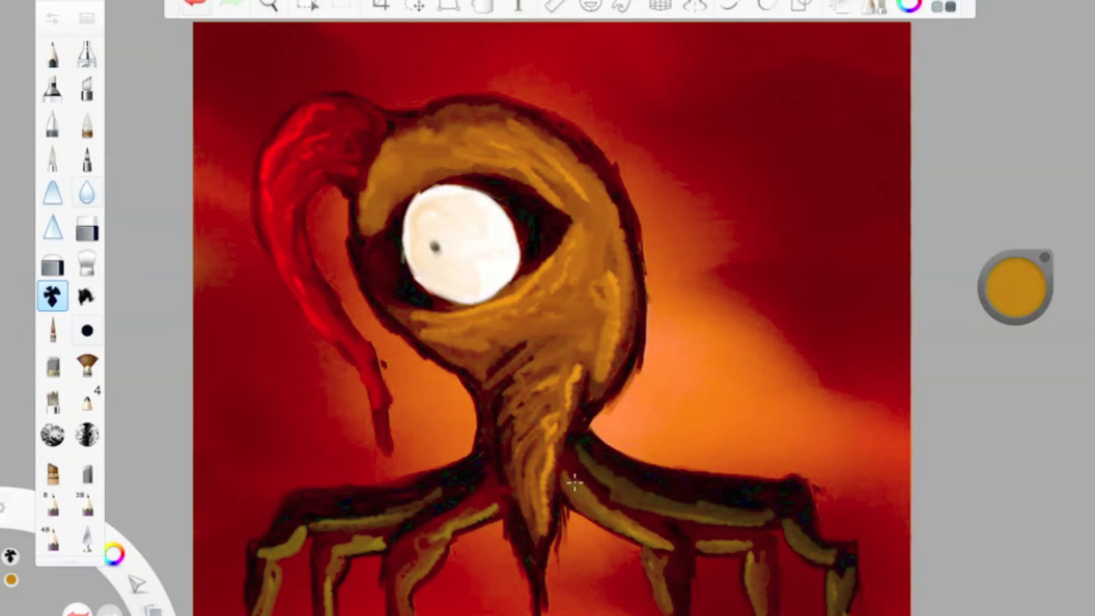
left_click_drag(674, 593, 677, 570)
mouse_move(693, 538)
left_mouse_down()
mouse_move(758, 538)
mouse_move(747, 613)
left_mouse_up()
left_click_drag(632, 474, 714, 513)
mouse_move(824, 543)
left_mouse_down()
mouse_move(796, 503)
mouse_move(848, 554)
left_mouse_up()
left_click_drag(840, 577, 836, 612)
mouse_move(486, 497)
left_mouse_down()
mouse_move(426, 538)
mouse_move(402, 613)
left_mouse_up()
left_click_drag(362, 537, 331, 599)
mouse_move(319, 516)
left_mouse_down()
mouse_move(342, 496)
mouse_move(265, 549)
mouse_move(258, 614)
left_mouse_up()
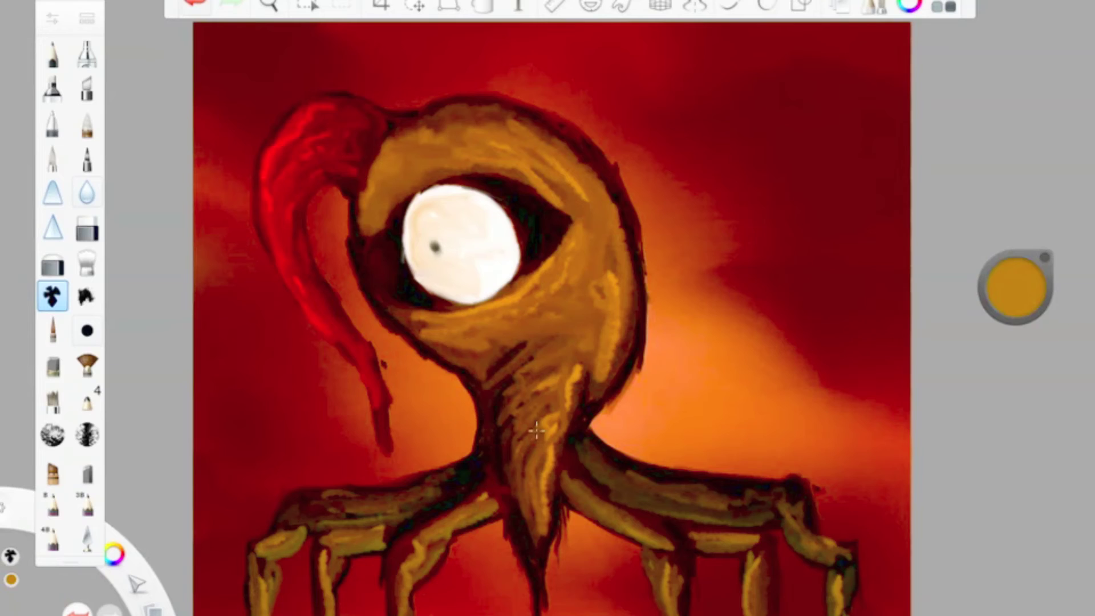
Step: Start outlining a curved limb from the head's right side with the black Small Rigger brush, undoing the last two strokes
left_click_drag(1014, 292, 1007, 422)
left_click(53, 331)
mouse_move(618, 200)
left_mouse_down()
mouse_move(747, 277)
mouse_move(724, 381)
left_mouse_up()
mouse_move(702, 235)
left_mouse_down()
mouse_move(741, 252)
mouse_move(753, 341)
left_mouse_up()
left_click_drag(757, 302, 726, 383)
left_click(201, 7)
left_click(201, 7)
Step: Draw the outer and inner curves of the head's right-side limb, joining them in a pointed tip
mouse_move(718, 240)
left_mouse_down()
mouse_move(744, 315)
mouse_move(693, 428)
left_mouse_up()
left_click_drag(749, 316, 736, 362)
left_click_drag(739, 287, 734, 359)
mouse_move(641, 278)
left_mouse_down()
mouse_move(666, 294)
mouse_move(704, 288)
mouse_move(733, 365)
mouse_move(650, 442)
left_mouse_up()
mouse_move(735, 354)
left_mouse_down()
mouse_move(692, 415)
mouse_move(651, 441)
left_mouse_up()
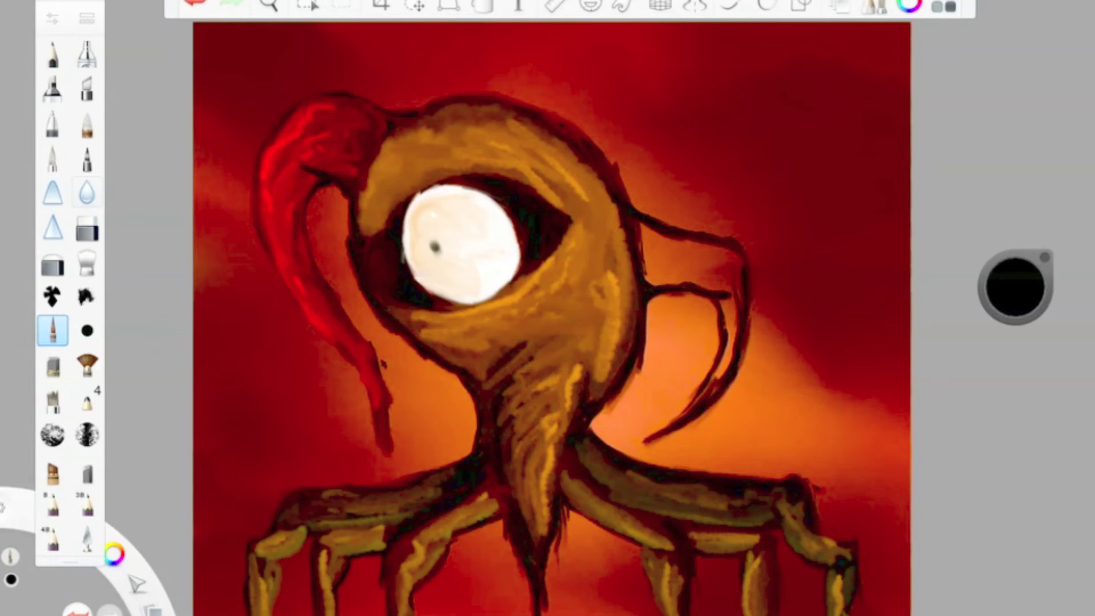
Step: Choose a muted green and fill the head's right-side limb with the Chinagraph brush at size 12.4
left_click(1015, 287)
left_click(984, 264)
mouse_move(1033, 280)
left_mouse_down()
mouse_move(1044, 282)
mouse_move(1024, 308)
left_mouse_up()
left_click(53, 296)
left_click(53, 295)
left_click_drag(474, 289, 472, 289)
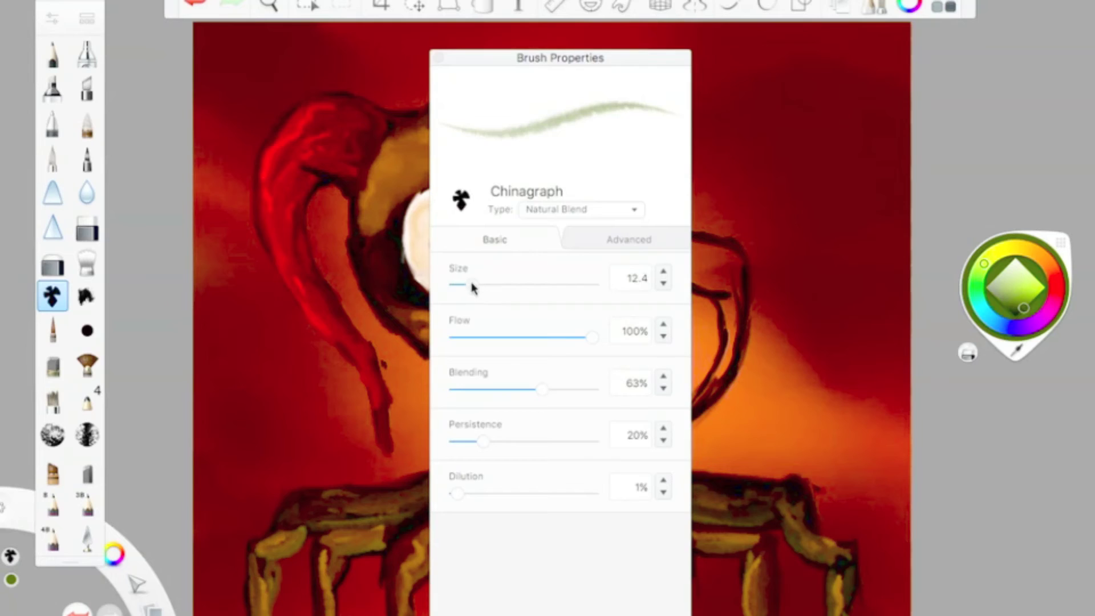
left_click(823, 257)
mouse_move(687, 276)
left_mouse_down()
mouse_move(646, 249)
mouse_move(684, 245)
mouse_move(721, 274)
mouse_move(727, 342)
mouse_move(704, 399)
mouse_move(687, 403)
left_mouse_up()
Step: Undo the last stroke and reduce the Chinagraph brush to size 9.8
key("super+z")
left_click(52, 26)
left_click_drag(471, 286, 467, 286)
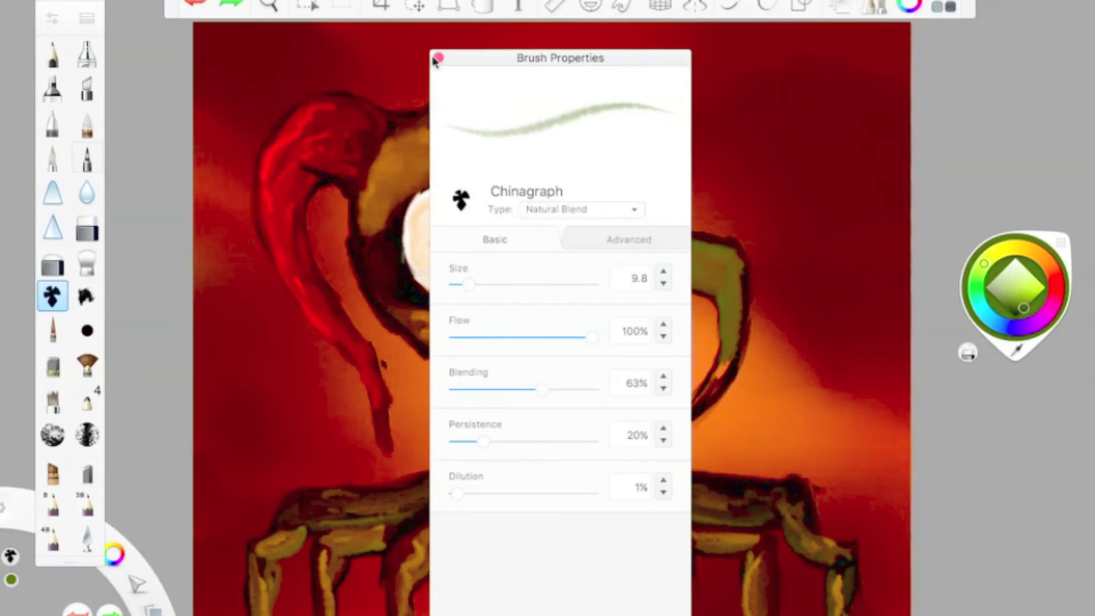
left_click(438, 57)
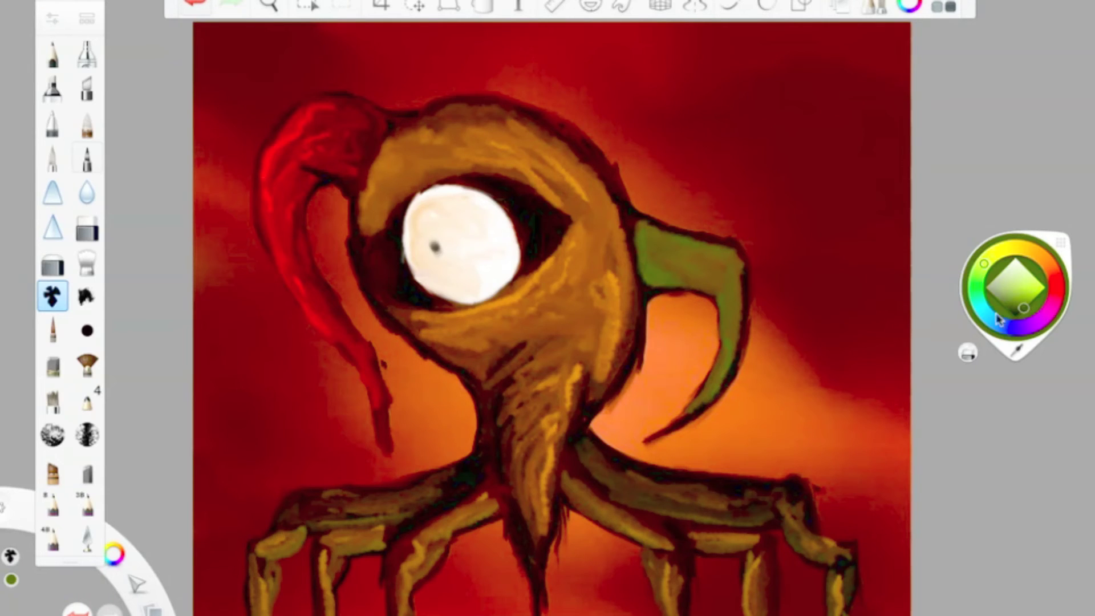
Step: Brush brighter green highlights along the limb and shade its upper edge with dark green
left_click_drag(1000, 312, 999, 187)
mouse_move(664, 235)
left_mouse_down()
mouse_move(733, 257)
mouse_move(719, 399)
left_mouse_up()
left_click_drag(736, 314, 720, 394)
left_click_drag(702, 281, 666, 274)
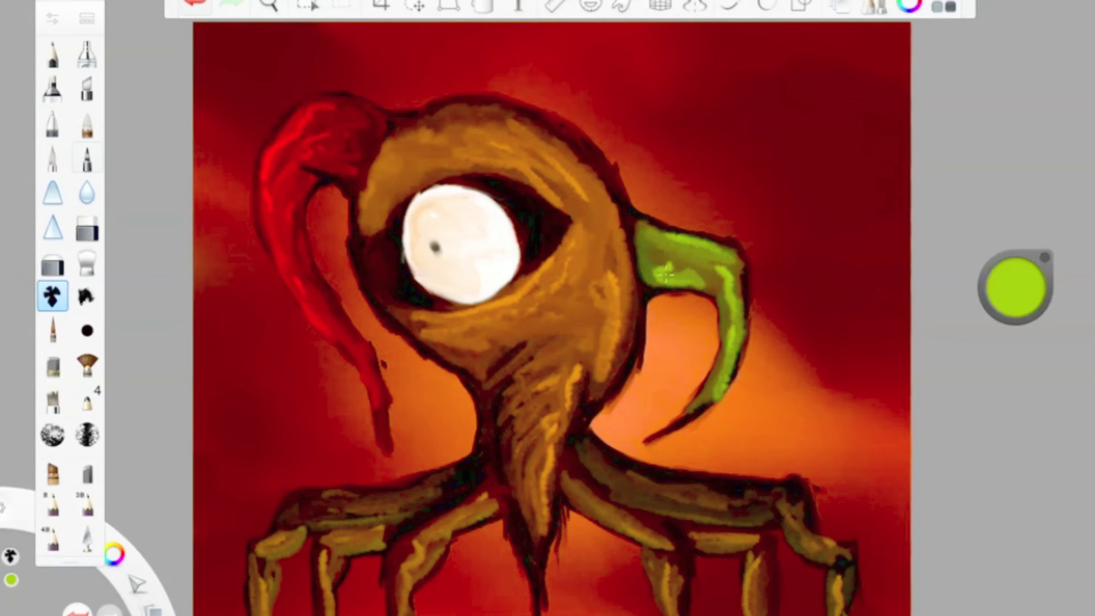
left_click_drag(1007, 300, 1018, 440)
mouse_move(638, 228)
left_mouse_down()
mouse_move(650, 268)
mouse_move(677, 241)
mouse_move(657, 283)
mouse_move(684, 286)
left_mouse_up()
Step: Lighten the color in stages to yellow-green and layer brighter highlights over the limb's base, bend and tip
left_click_drag(1013, 290, 1010, 227)
mouse_move(658, 282)
left_mouse_down()
mouse_move(697, 246)
mouse_move(714, 268)
left_mouse_up()
left_click_drag(741, 319, 722, 273)
left_click_drag(1026, 293, 1027, 251)
left_click_drag(670, 263, 727, 297)
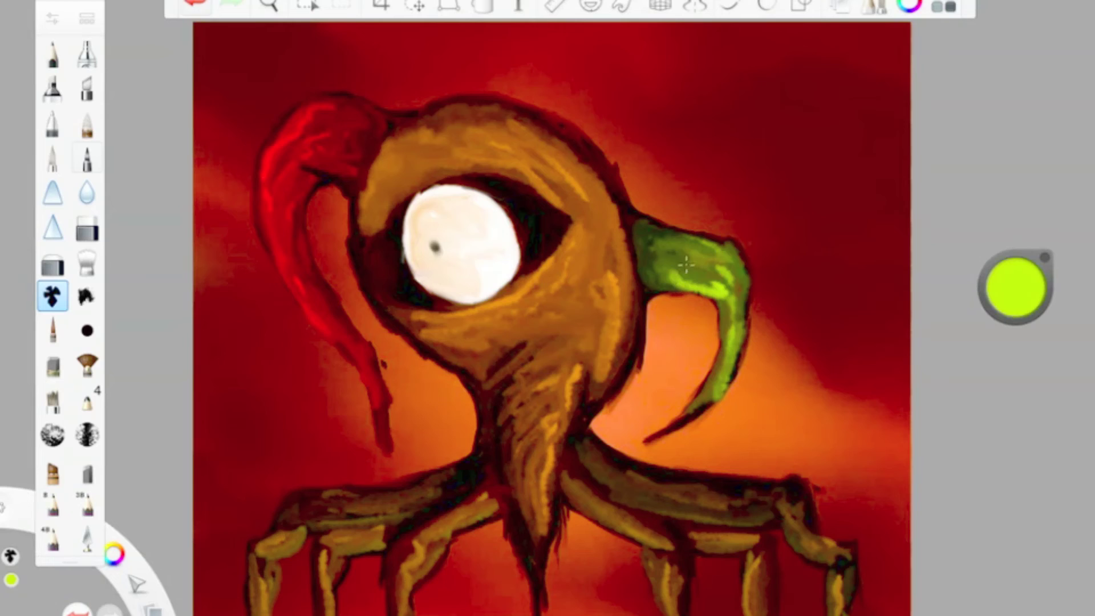
left_click_drag(647, 248, 727, 285)
left_click_drag(730, 308, 708, 402)
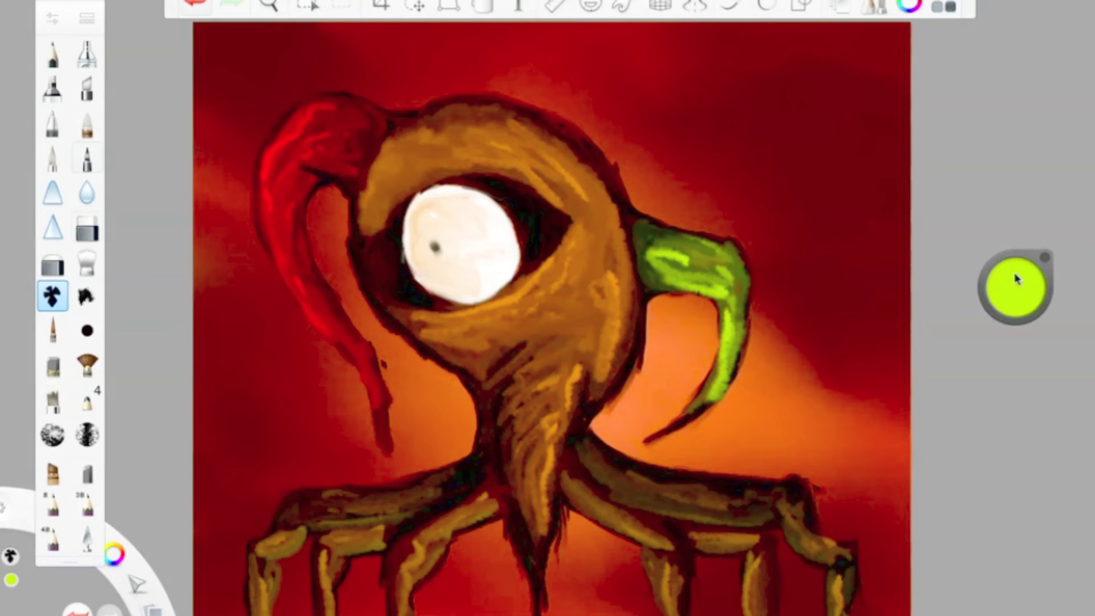
Step: Darken the eye's pupil with black and try black strokes on the red tentacle's tip, undoing the last stroke
left_click_drag(1016, 279, 431, 244)
left_click_drag(1017, 291, 1017, 243)
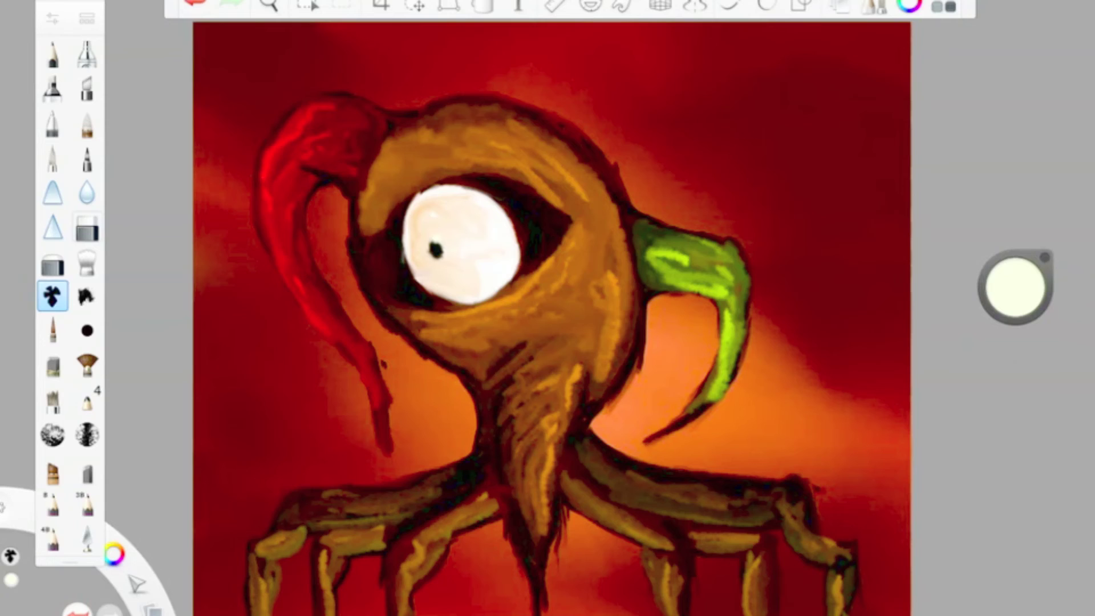
left_click_drag(1016, 291, 1003, 456)
left_click_drag(374, 351, 398, 436)
left_click_drag(386, 399, 389, 478)
left_click(192, 6)
Step: Outline the red tentacle's inner edge and tip and the green limb's inner curve with the black Small Rigger brush
left_click(53, 329)
left_click_drag(374, 353, 392, 439)
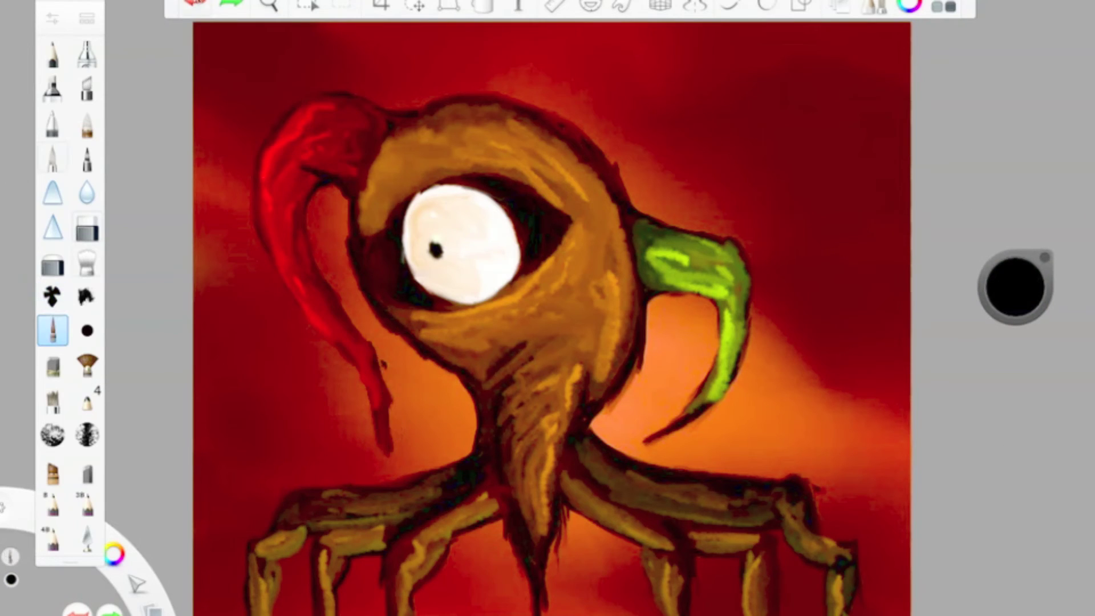
left_click_drag(705, 379, 660, 442)
left_click(194, 4)
mouse_move(672, 291)
left_mouse_down()
mouse_move(730, 299)
mouse_move(699, 399)
left_mouse_up()
left_click_drag(304, 205, 325, 304)
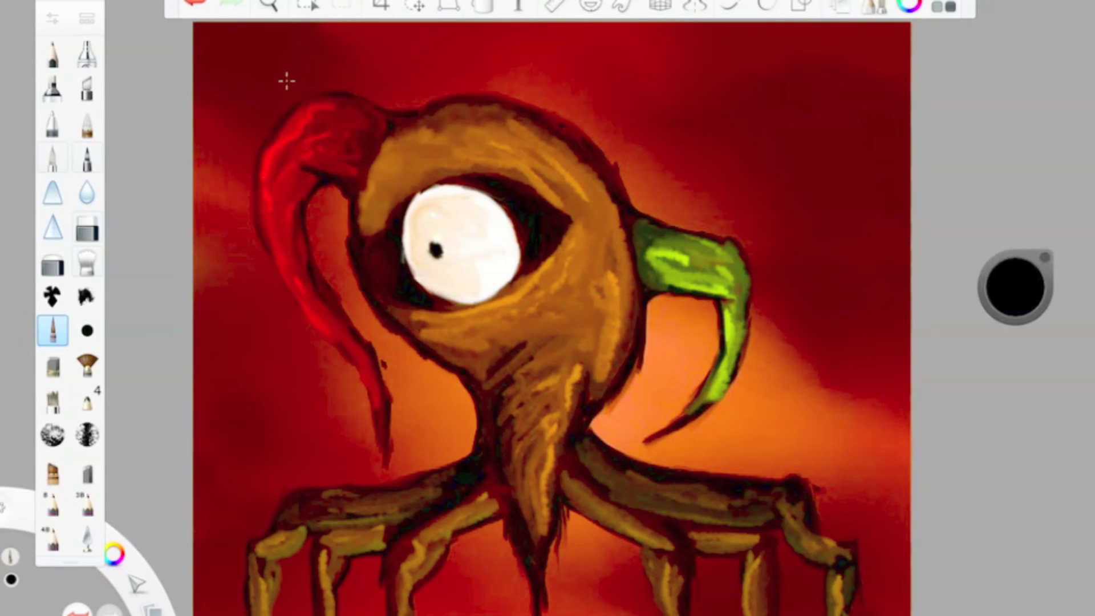
Step: Choose salmon pink and shade the eyeball around the pupil, undoing the first stroke and repainting it lower
left_click(1030, 275)
left_click_drag(415, 212, 478, 205)
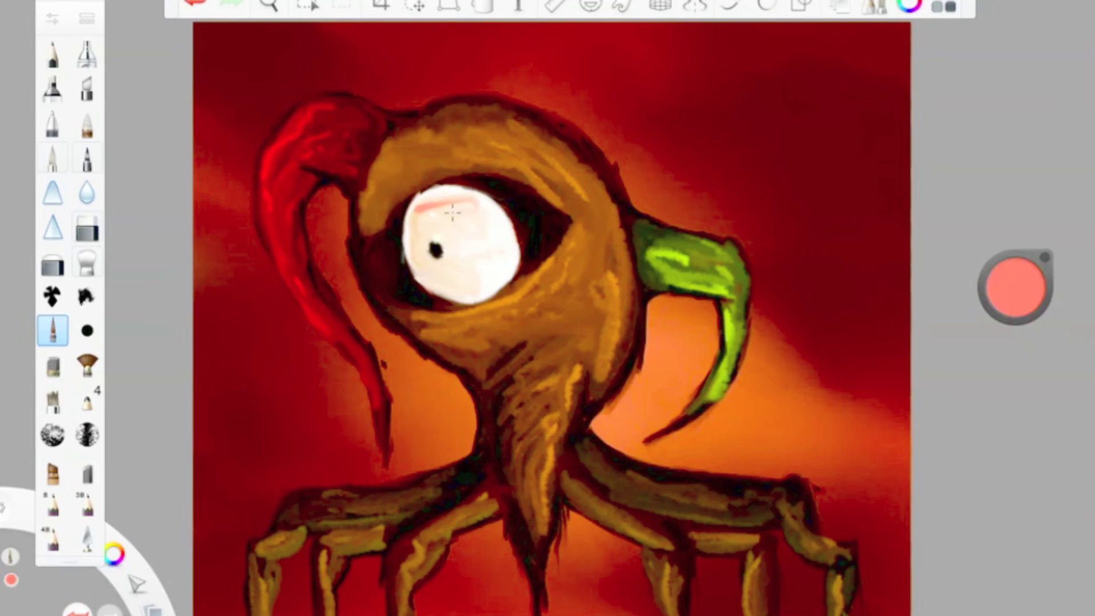
key("ctrl+z")
mouse_move(420, 226)
left_mouse_down()
mouse_move(422, 212)
mouse_move(482, 214)
left_mouse_up()
mouse_move(413, 256)
left_mouse_down()
mouse_move(428, 280)
mouse_move(495, 249)
left_mouse_up()
Step: Lighten the color to pale pink and blend it over the eyeball's shading above and below the pupil
left_click_drag(1016, 287, 1012, 223)
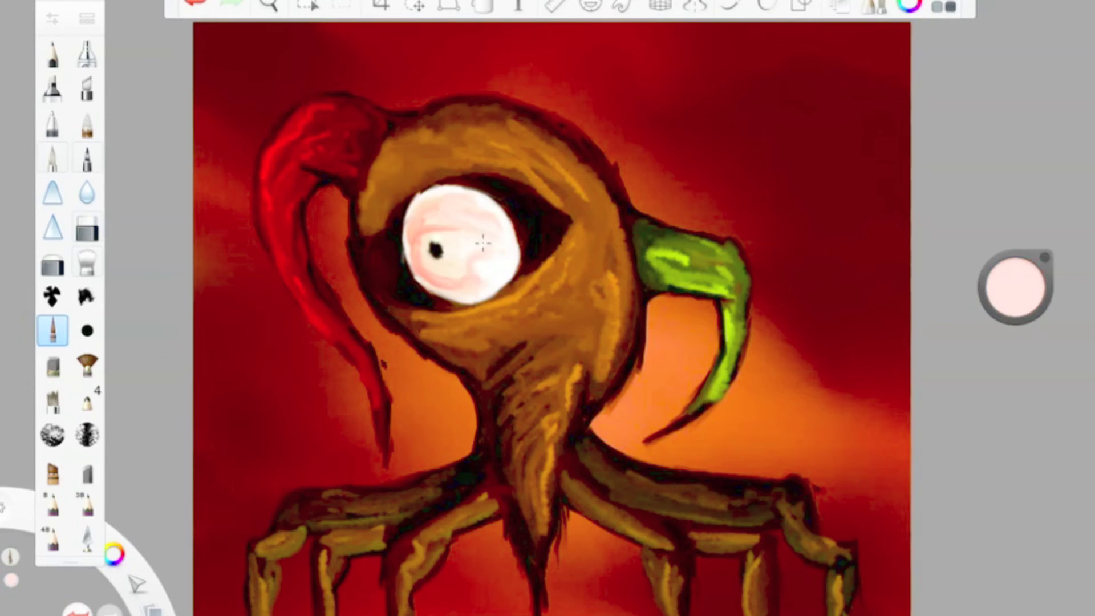
left_click_drag(1029, 272, 1026, 228)
left_click_drag(413, 225, 456, 229)
left_click_drag(429, 271, 468, 284)
Step: Set the color back to black and strengthen the outline along the top of the head
left_click_drag(1016, 273, 1016, 325)
left_click(1014, 274)
left_click(1015, 317)
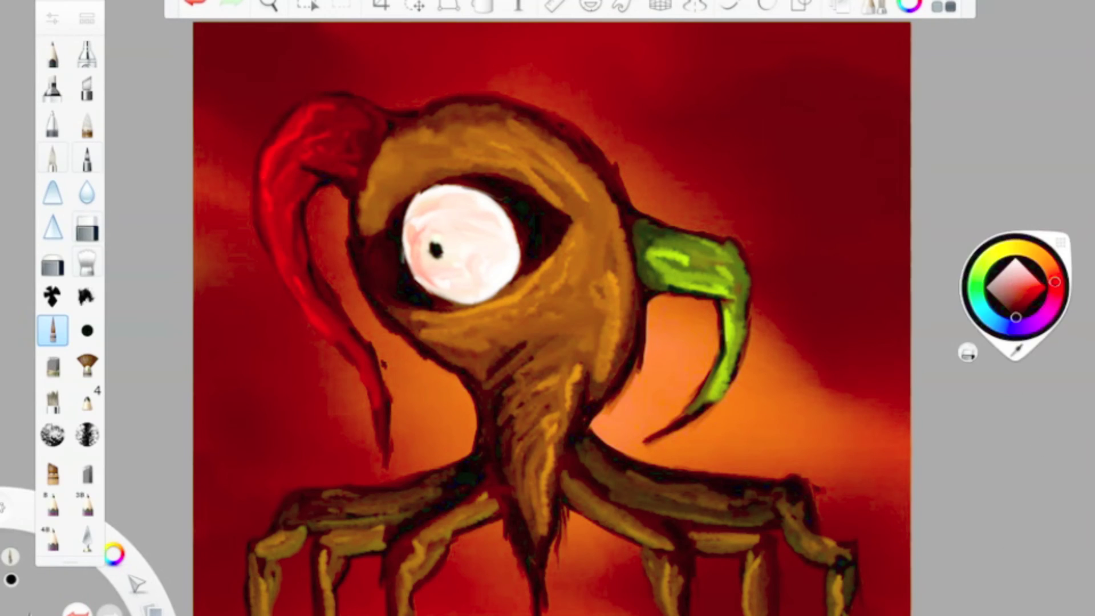
left_click_drag(409, 118, 557, 131)
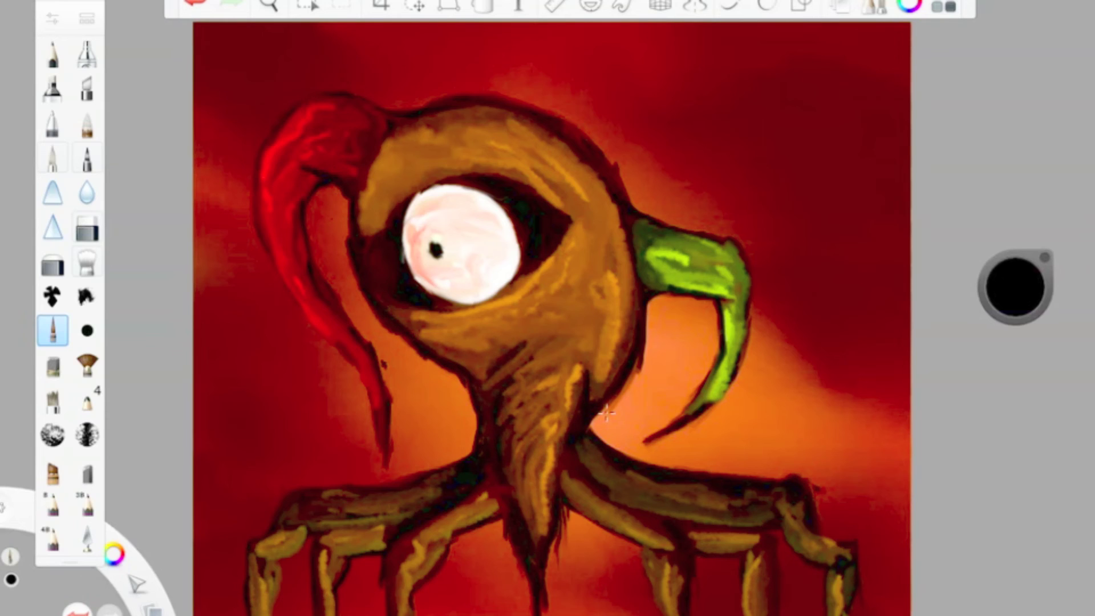
left_click(53, 296)
left_click(500, 262)
left_click(194, 5)
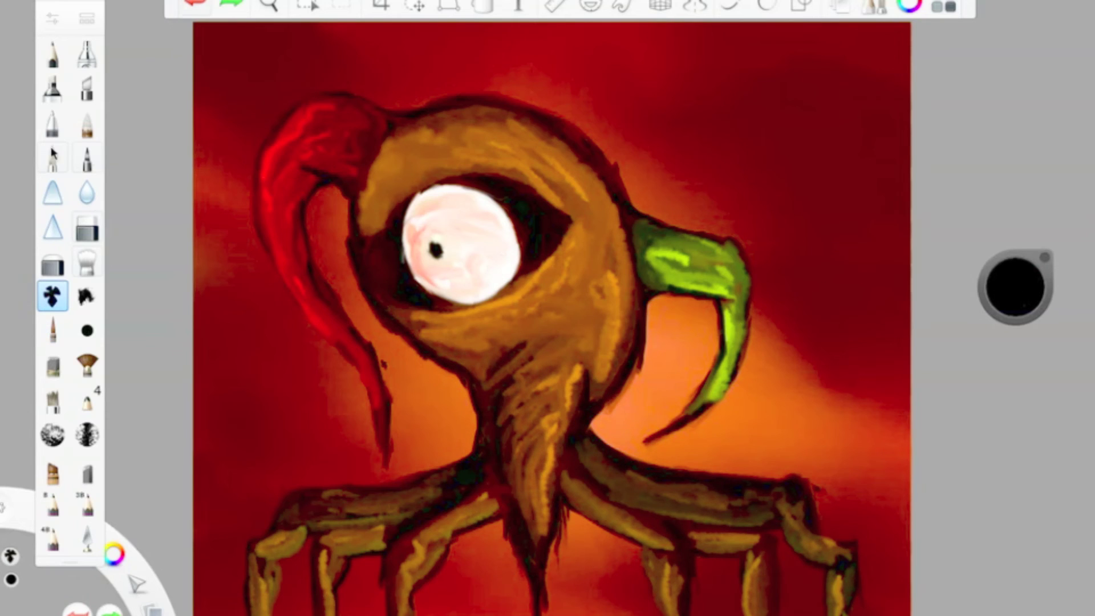
Step: Add a second black pupil near the eyeball's right edge with a finer brush and touch up the first one
left_click(52, 157)
left_click(504, 263)
left_click(52, 20)
left_click(438, 59)
left_click(504, 263)
left_click(436, 251)
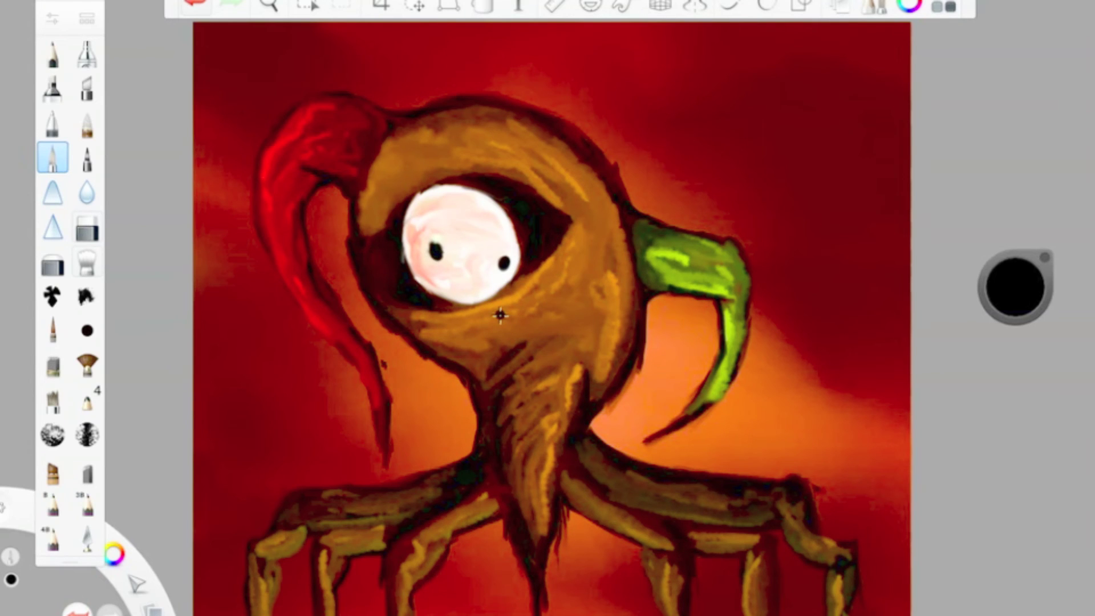
Step: Draw black Small Rigger creases at the eye's right corner and below the eyeball, and reinforce the right legs' outlines
left_click(52, 295)
left_click(53, 331)
left_click_drag(593, 225, 566, 301)
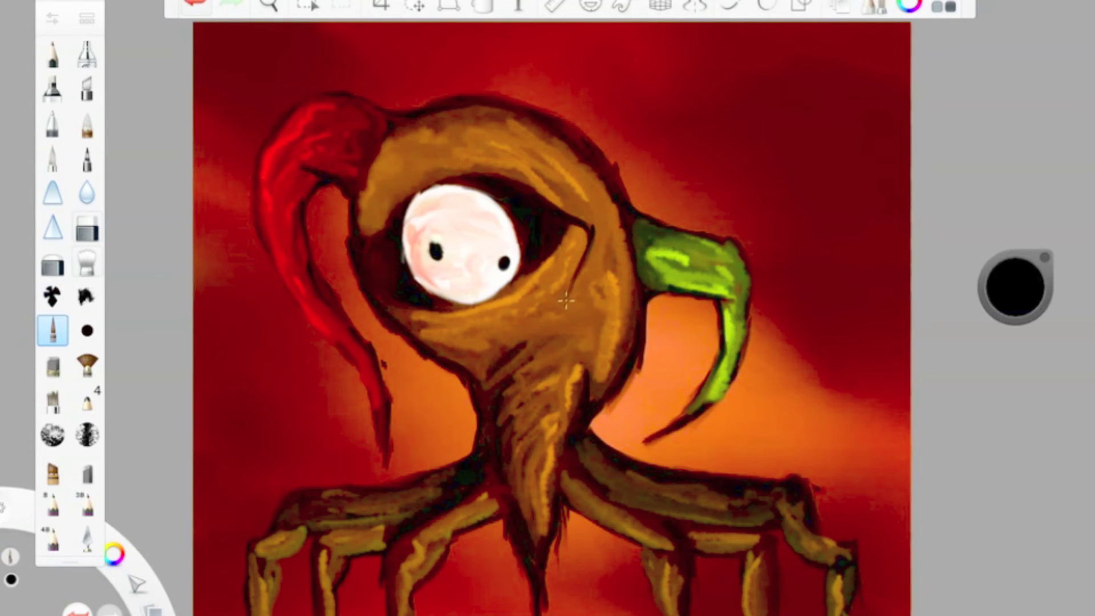
left_click_drag(522, 263, 531, 318)
left_click_drag(426, 309, 447, 338)
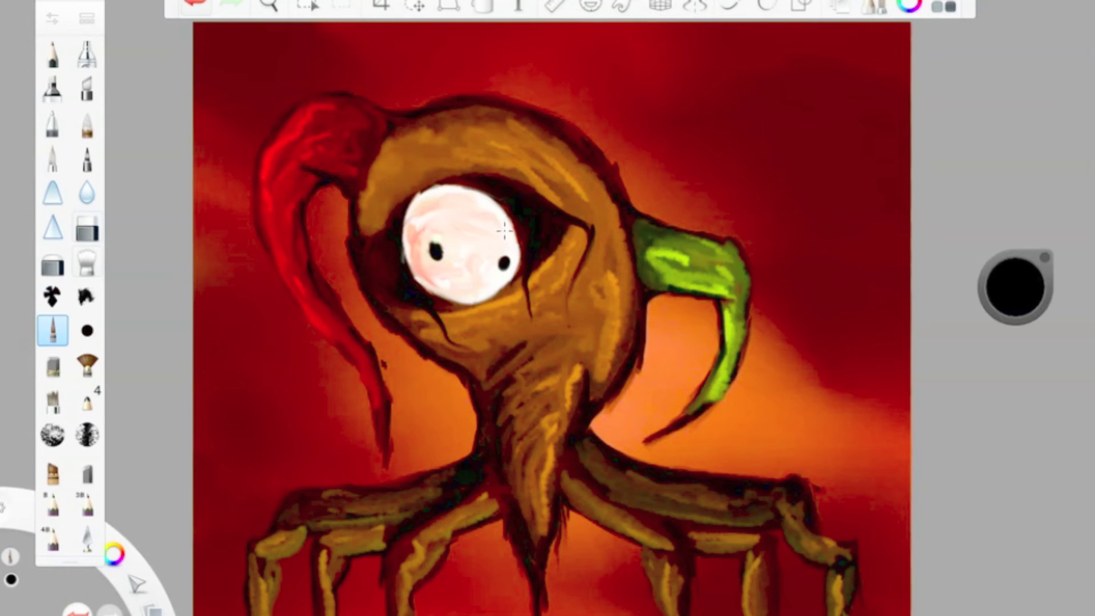
left_click_drag(799, 482, 859, 578)
left_click_drag(774, 559, 704, 554)
Step: Paint light blue highlights over the green limb and its curved tip with the Chinagraph brush, undoing the first trial strokes
left_click(1015, 287)
left_click(1034, 329)
left_click(1021, 293)
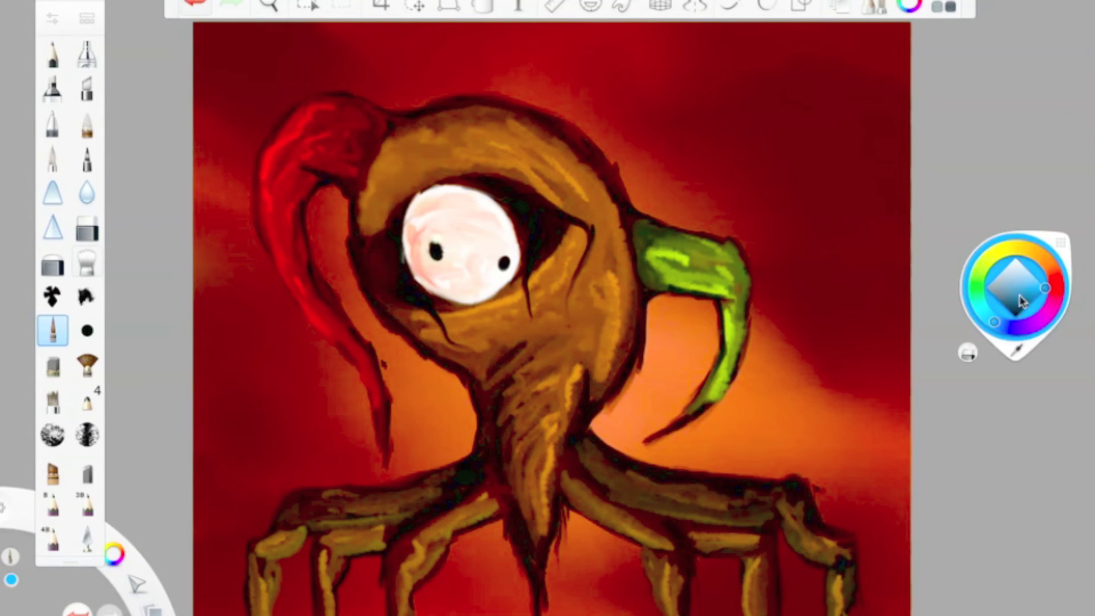
left_click(52, 296)
mouse_move(704, 270)
left_mouse_down()
mouse_move(645, 261)
mouse_move(720, 253)
mouse_move(723, 263)
mouse_move(691, 270)
left_mouse_up()
left_click(195, 5)
left_click_drag(735, 308, 727, 379)
left_click(194, 5)
left_click_drag(1019, 292, 1006, 23)
mouse_move(662, 267)
left_mouse_down()
mouse_move(739, 293)
mouse_move(709, 251)
left_mouse_up()
left_click_drag(735, 311, 723, 384)
Step: Sample the tentacle's red, lighten it and paint highlights along its outer curve and top
left_click(1033, 297)
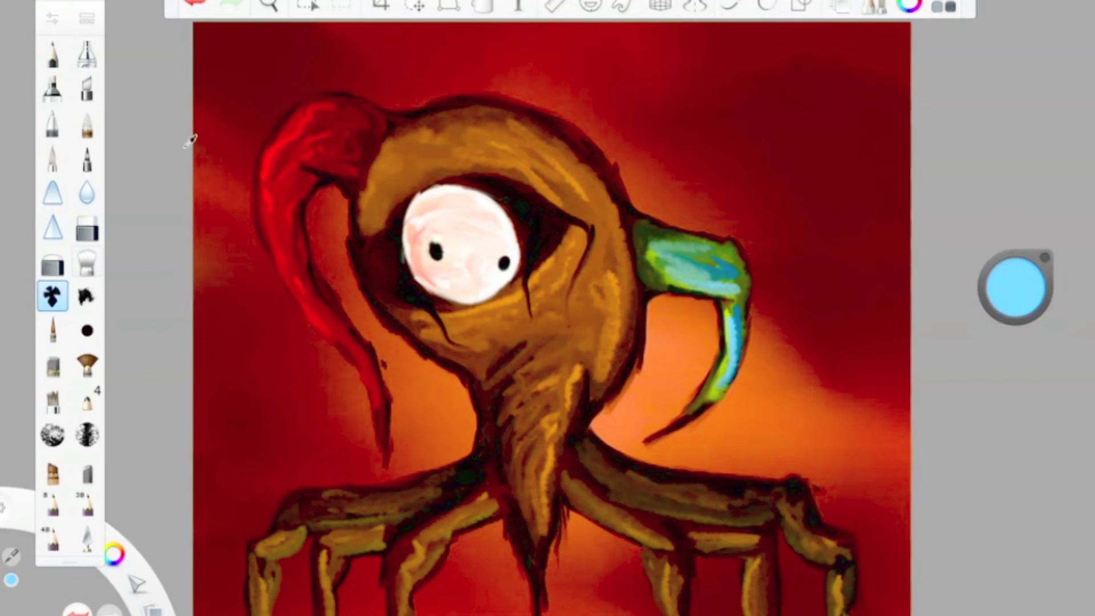
left_click(279, 145, "alt")
left_click(1013, 292)
left_click(1008, 242)
mouse_move(280, 174)
left_mouse_down()
mouse_move(291, 264)
mouse_move(352, 359)
left_mouse_up()
mouse_move(259, 215)
left_mouse_down()
mouse_move(292, 141)
mouse_move(338, 118)
left_mouse_up()
mouse_move(307, 153)
left_mouse_down()
mouse_move(367, 129)
mouse_move(352, 109)
left_mouse_up()
Step: Darken the color in stages and layer deeper strokes over the tentacle's curve and lower length
left_click_drag(1033, 300, 1031, 365)
mouse_move(271, 257)
left_mouse_down()
mouse_move(317, 127)
mouse_move(365, 125)
left_mouse_up()
left_click_drag(309, 158, 344, 165)
left_click_drag(290, 274, 361, 367)
left_click_drag(1030, 299, 1028, 456)
mouse_move(264, 151)
left_mouse_down()
mouse_move(266, 252)
mouse_move(268, 237)
mouse_move(320, 325)
left_mouse_up()
mouse_move(268, 262)
left_mouse_down()
mouse_move(276, 159)
mouse_move(264, 224)
mouse_move(308, 302)
left_mouse_up()
Step: Choose a pale green and add light strokes to the right-side limb's middle, bend and tip
left_click(1019, 289)
left_click(1059, 287)
left_click(1030, 299)
left_click(991, 320)
left_click_drag(1021, 291, 1021, 228)
mouse_move(730, 290)
left_mouse_down()
mouse_move(670, 257)
mouse_move(732, 253)
left_mouse_up()
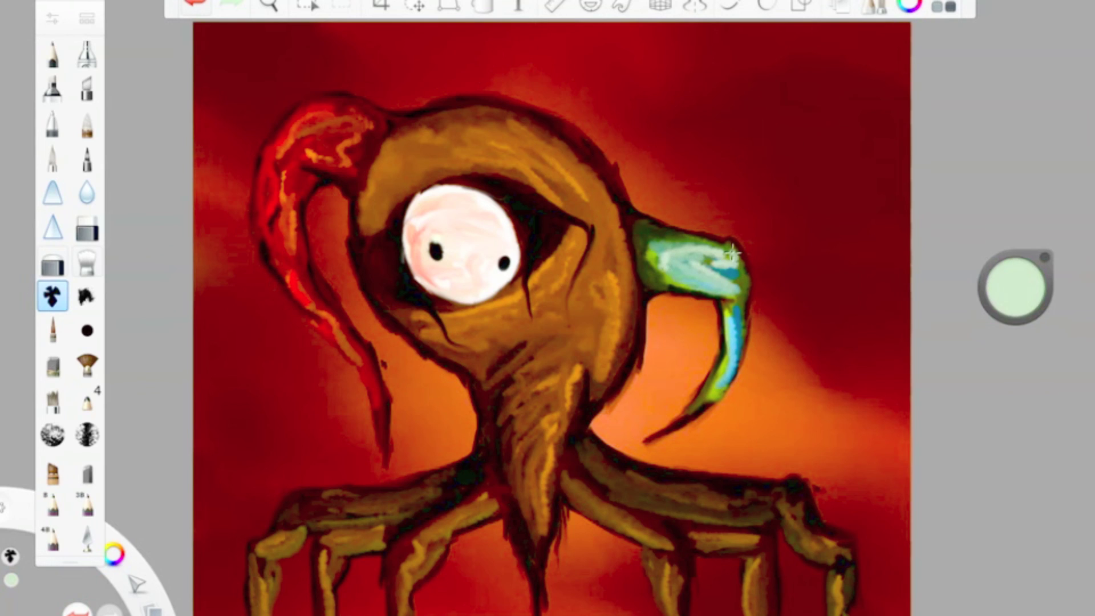
left_click_drag(732, 320, 688, 414)
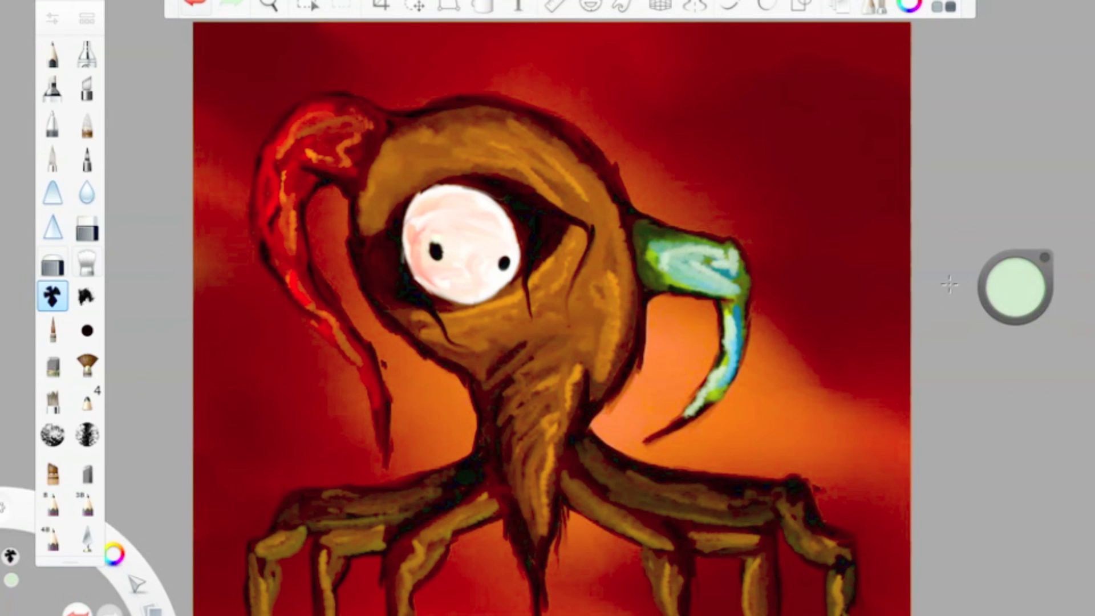
Step: Browse the brush library and choose the Gritty Ink Bristle brush from the Inks set
left_click(87, 20)
scroll(226, 266, "down", 10)
left_click(230, 274)
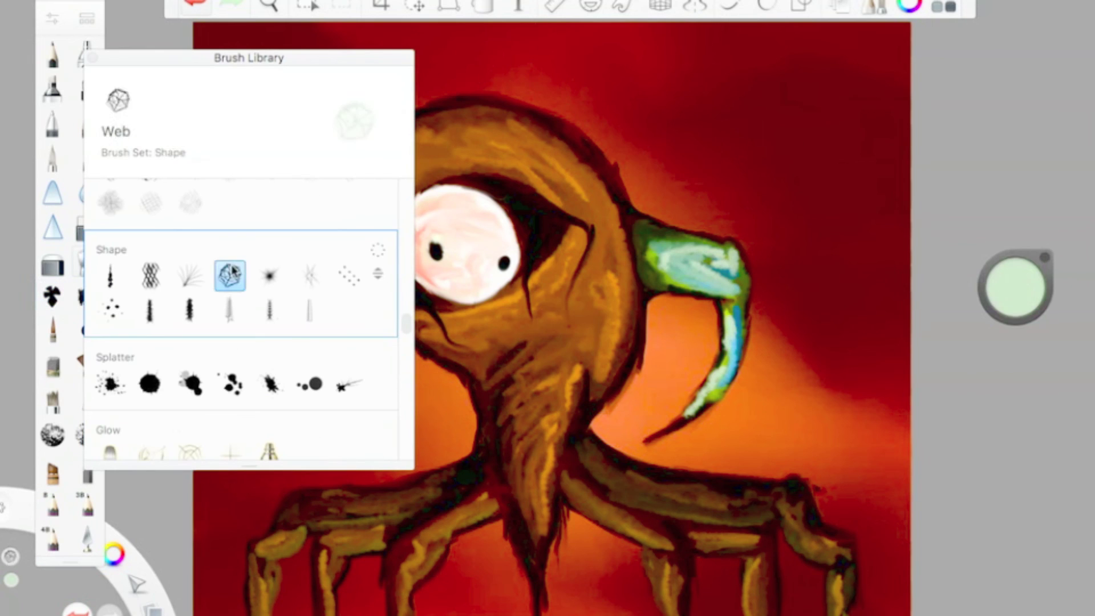
scroll(231, 274, "up", 10)
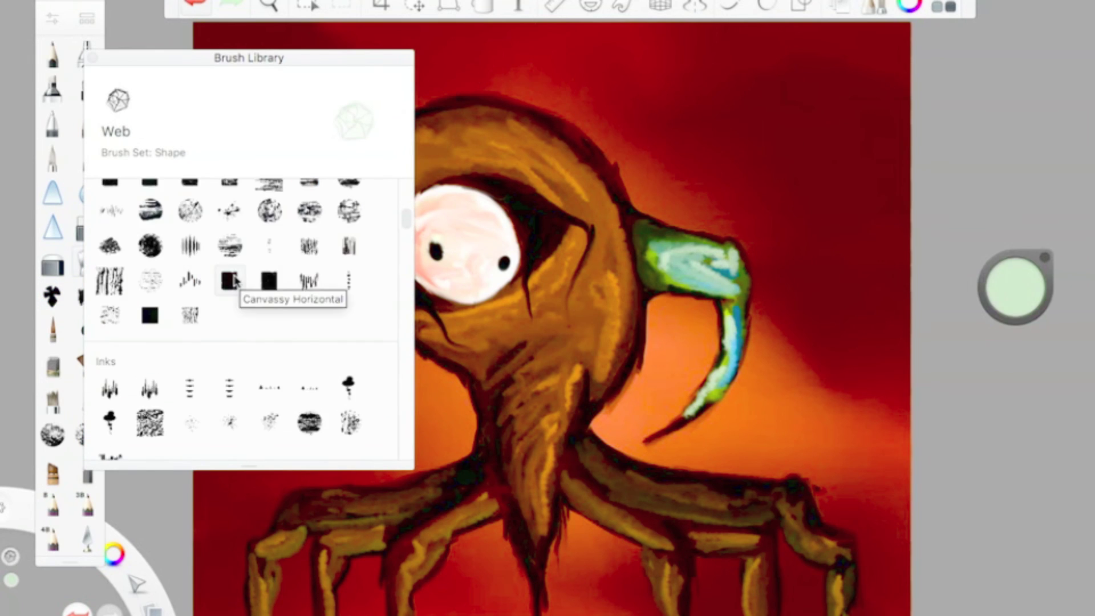
scroll(119, 249, "down", 4)
left_click(119, 248)
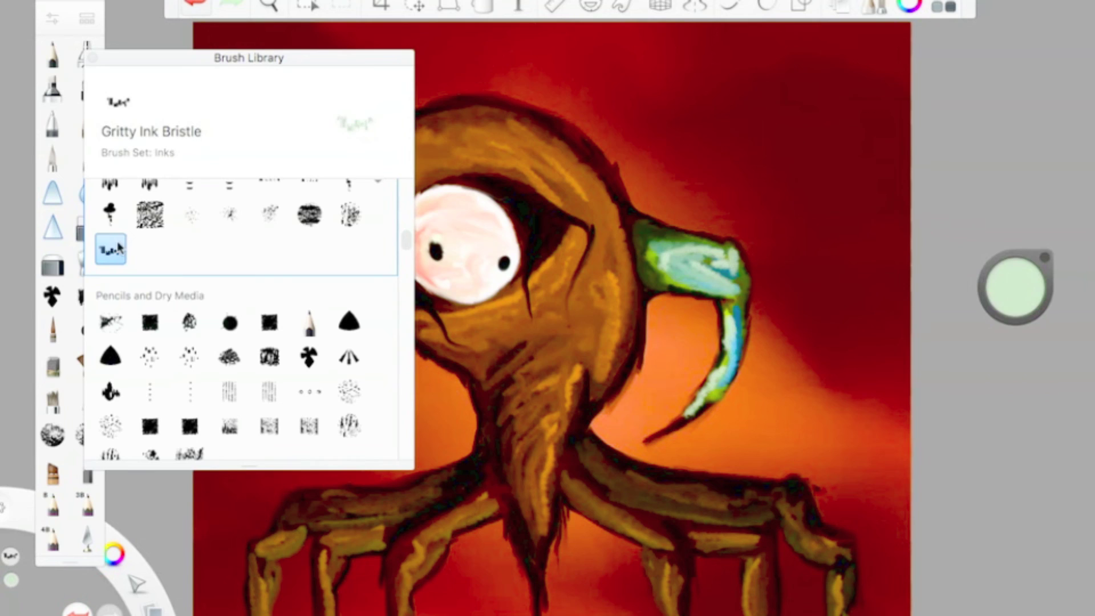
Step: Increase the stamp spacing of the Gritty Ink Bristle brush
left_click(55, 23)
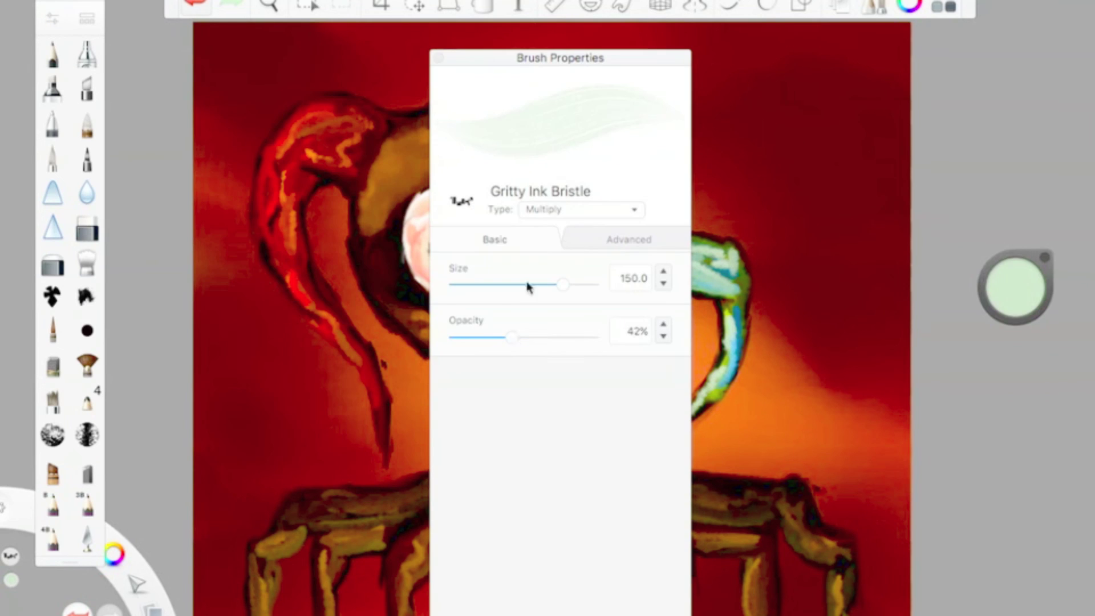
left_click(606, 239)
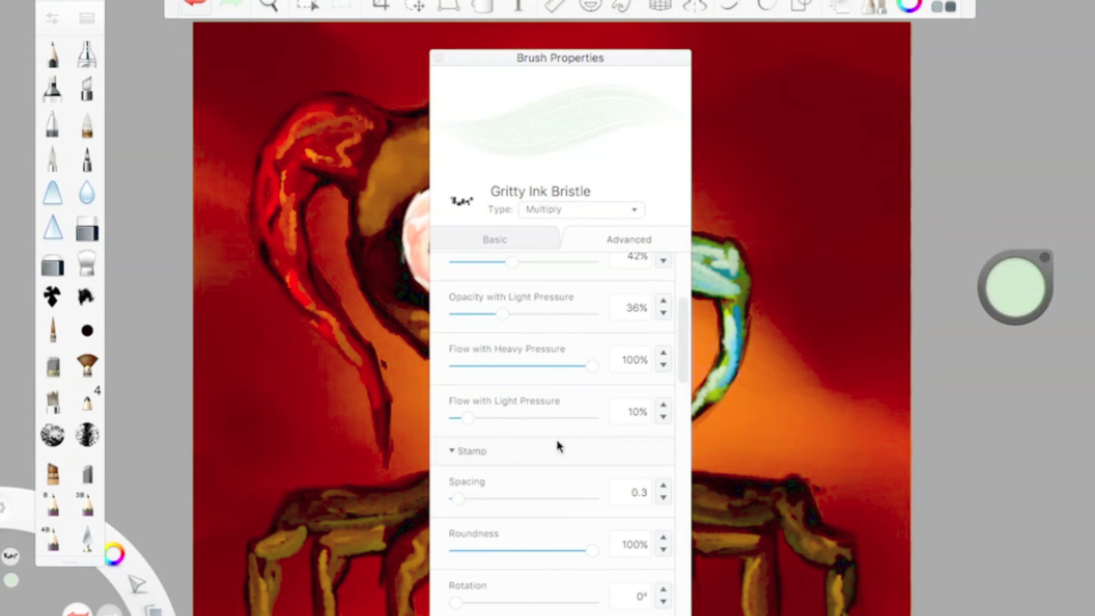
scroll(557, 447, "down", 2)
left_click_drag(458, 394, 491, 399)
left_click(439, 58)
Step: Sample the background red and stamp gritty texture near the right edge and above the head, undoing the last stroke
left_click(1026, 289)
left_click(796, 39, "alt")
left_click_drag(829, 403, 964, 512)
left_click_drag(661, 171, 515, 66)
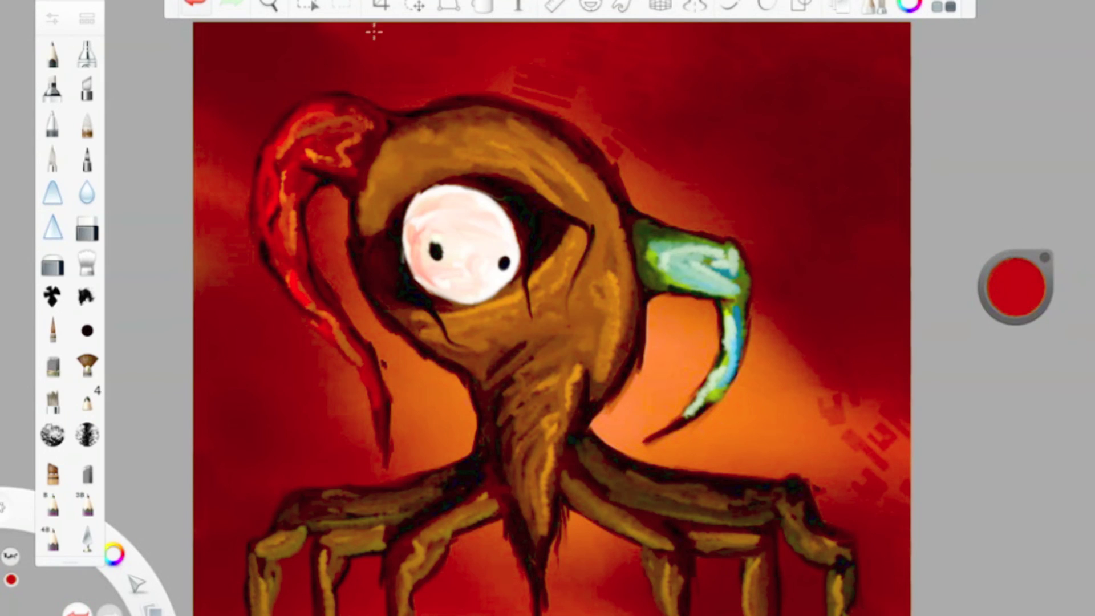
left_click_drag(553, 614, 521, 511)
left_click(210, 6)
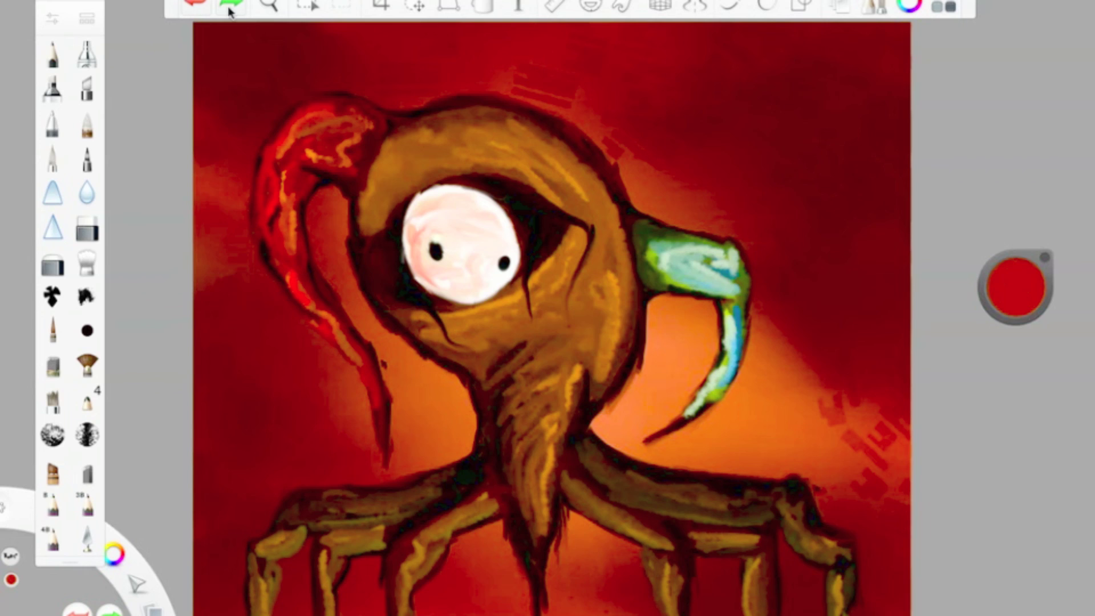
Step: Switch to orange and add small texture strokes at the right glow's edge and above the head
left_click(1019, 296)
left_click_drag(825, 393, 805, 421)
left_click_drag(590, 114, 570, 98)
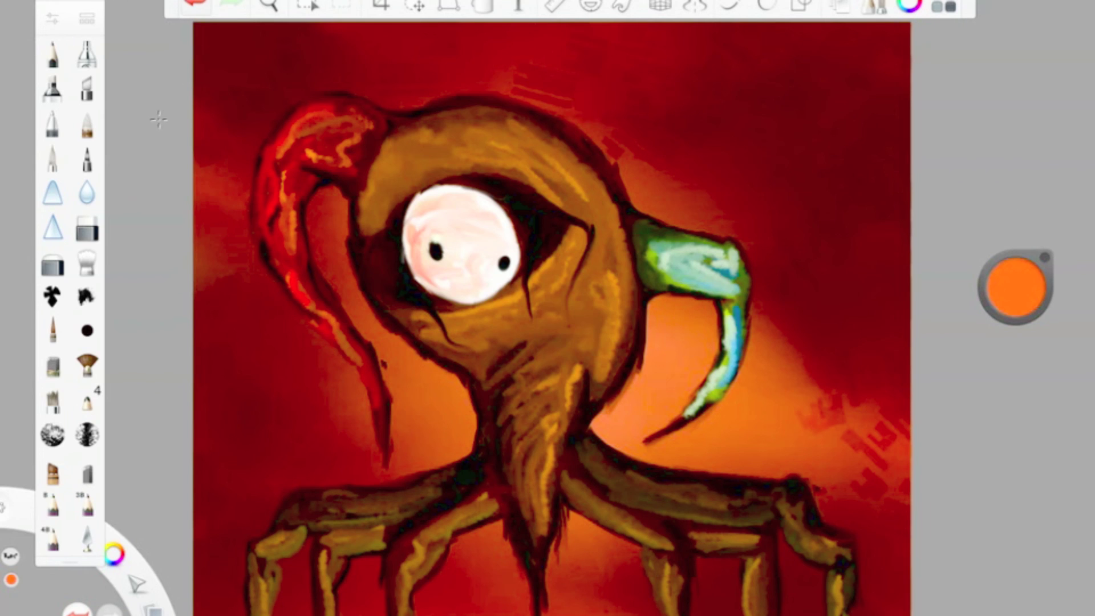
Step: Increase the size and opacity of the Gritty Ink Bristle brush
left_click(52, 18)
left_click(494, 239)
left_click_drag(491, 287, 517, 286)
left_click_drag(511, 338, 551, 340)
left_click(847, 68)
Step: Build up gritty texture in varied orange tones near the background's right edge and above the green limb
left_click_drag(848, 397, 888, 471)
left_click_drag(1025, 295, 981, 122)
mouse_move(816, 406)
left_mouse_down()
mouse_move(898, 476)
mouse_move(871, 447)
left_mouse_up()
left_click_drag(1023, 295, 1027, 399)
left_click_drag(824, 410, 895, 453)
left_click_drag(716, 211, 668, 188)
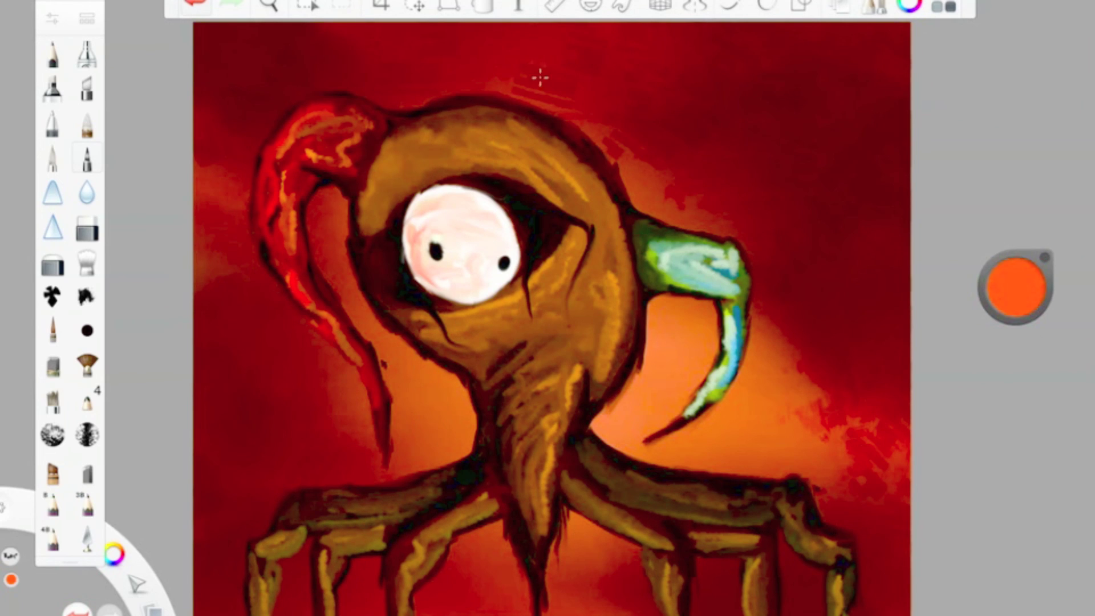
Step: Add orange-red texture strokes across the glow below the green limb and in the gap under the body
left_click_drag(816, 405, 827, 465)
left_click_drag(767, 408, 774, 463)
left_click_drag(713, 413, 727, 465)
left_click_drag(618, 553, 579, 573)
left_click_drag(456, 556, 505, 587)
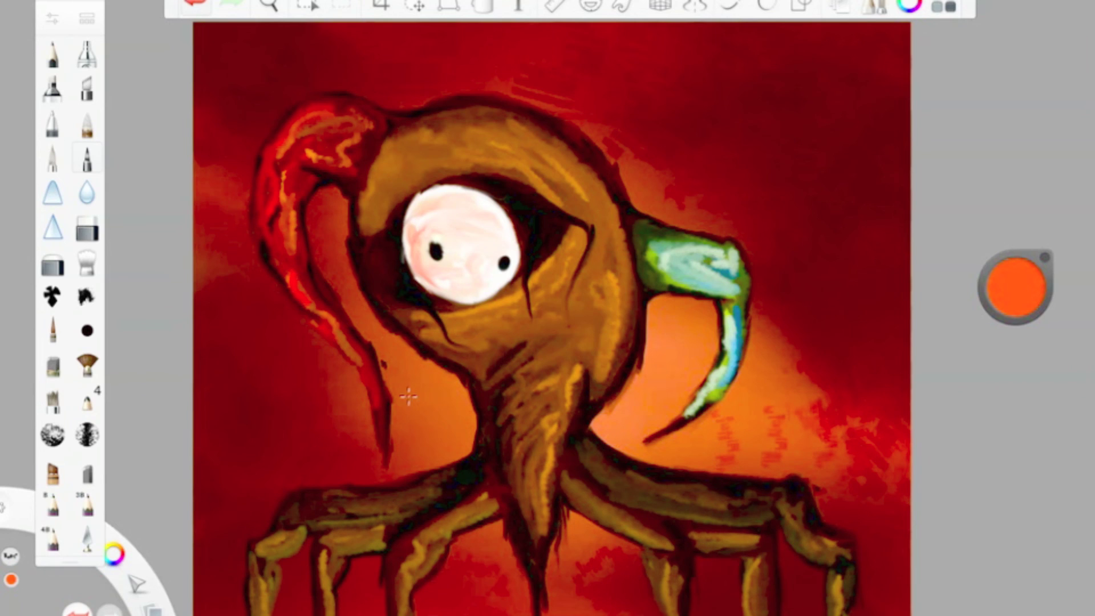
Step: Add texture strokes between the red tentacle and neck, undoing the stroke made right of the neck
left_click_drag(400, 406, 439, 376)
left_click_drag(413, 432, 470, 425)
left_click_drag(617, 404, 648, 432)
key("ctrl+z")
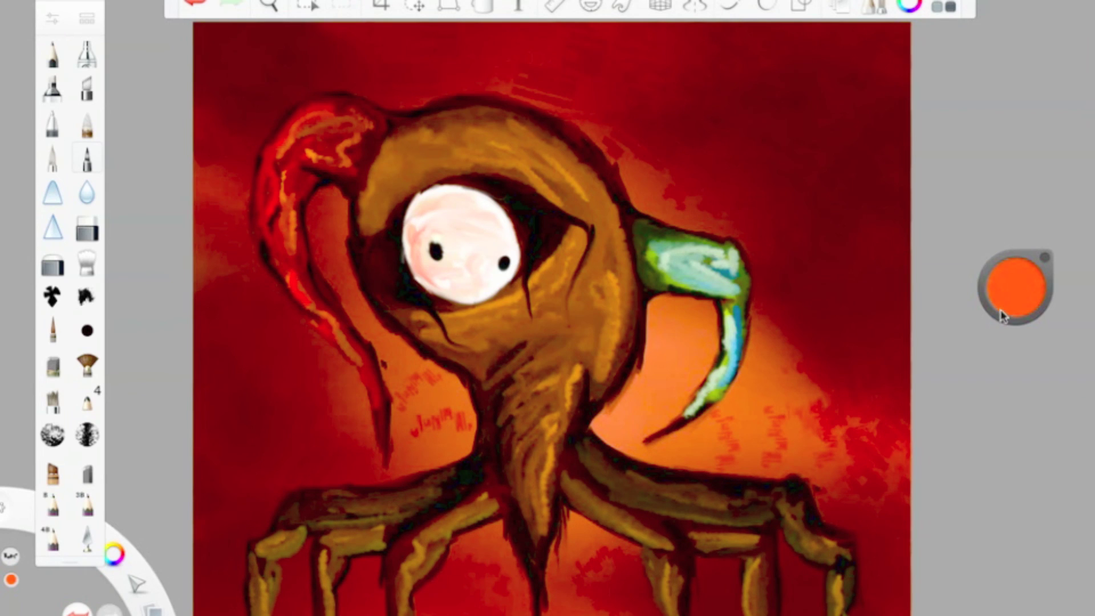
Step: Save the painting as a PNG named "A Few Miscalculations..." in the Pictures folder
left_click(143, 80)
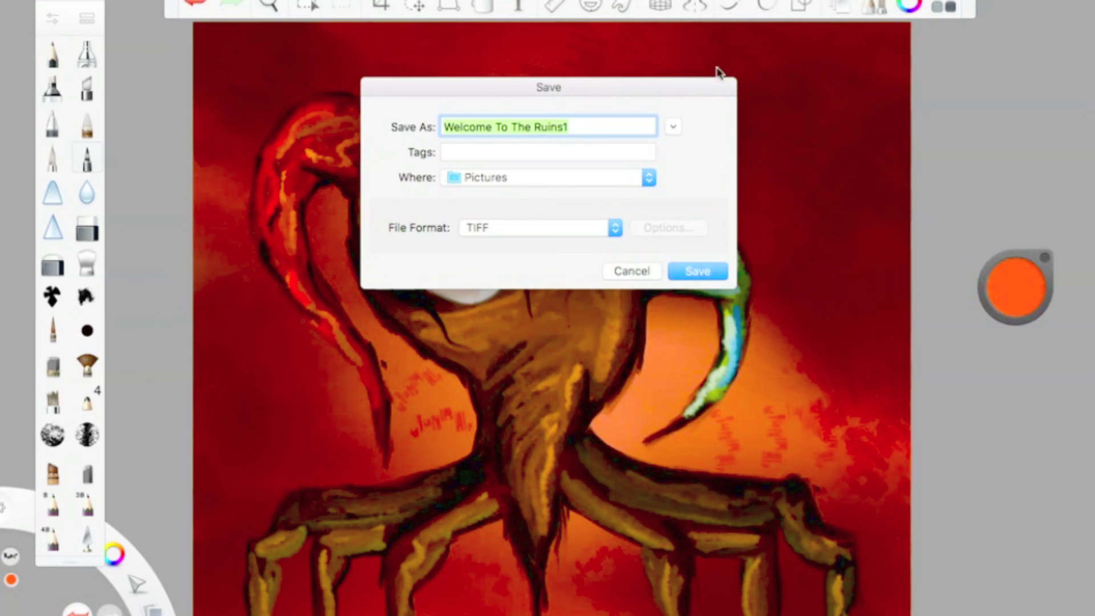
type("A Few Miscalculations...")
left_click(502, 228)
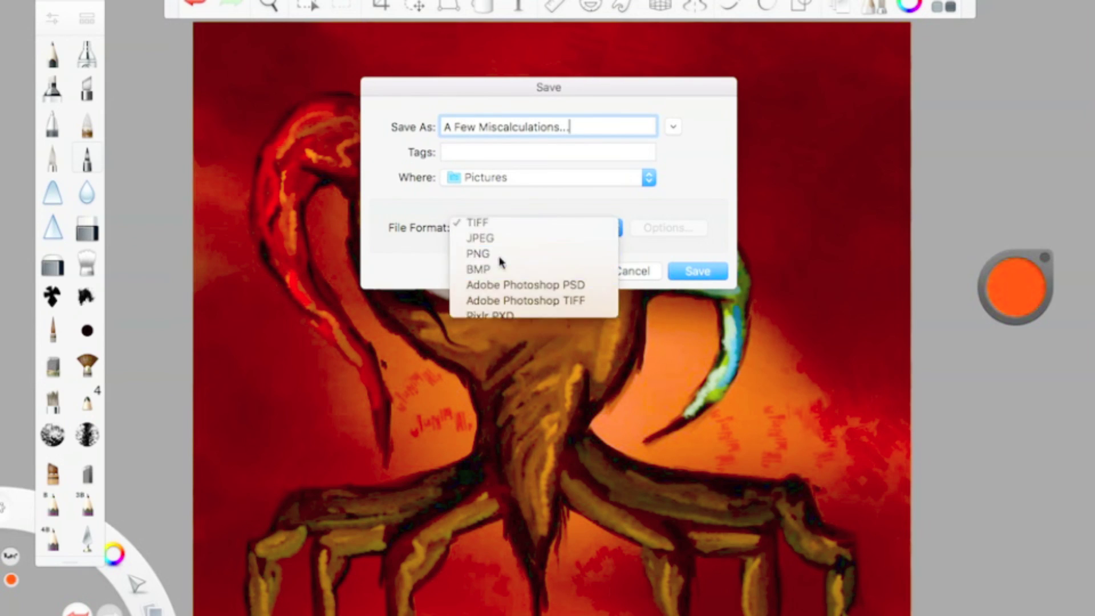
left_click(501, 261)
left_click(693, 273)
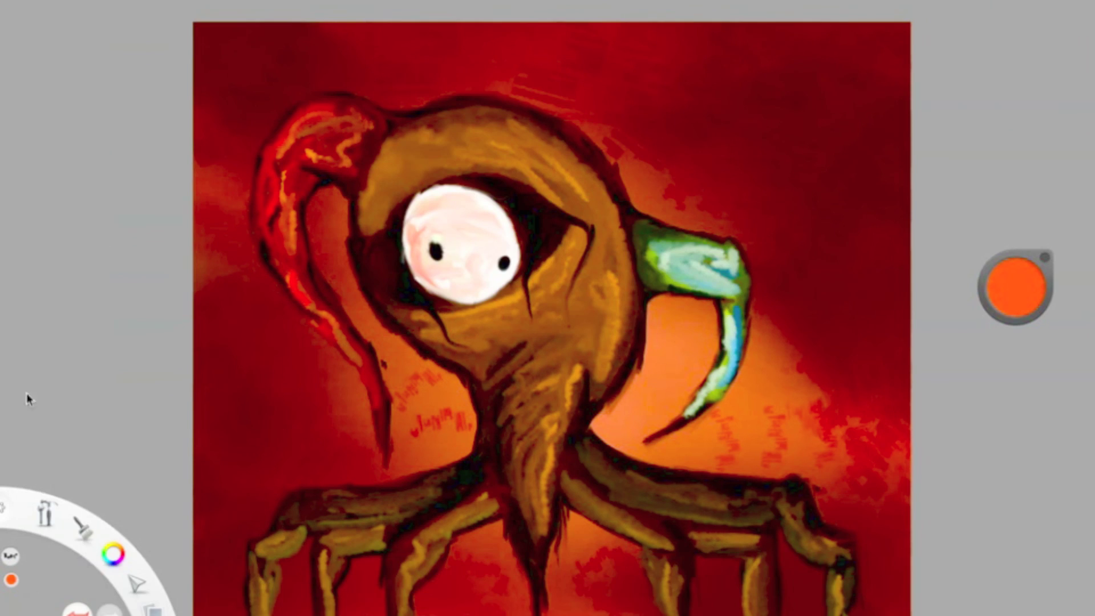
Step: Switch to the pencil brush, lighten the color, draw small marks between the lower left legs and hide the interface
left_click(55, 60)
left_click_drag(1010, 303, 1010, 262)
mouse_move(465, 577)
left_mouse_down()
mouse_move(468, 614)
mouse_move(478, 613)
left_mouse_up()
left_click_drag(476, 572, 484, 561)
key("Tab")
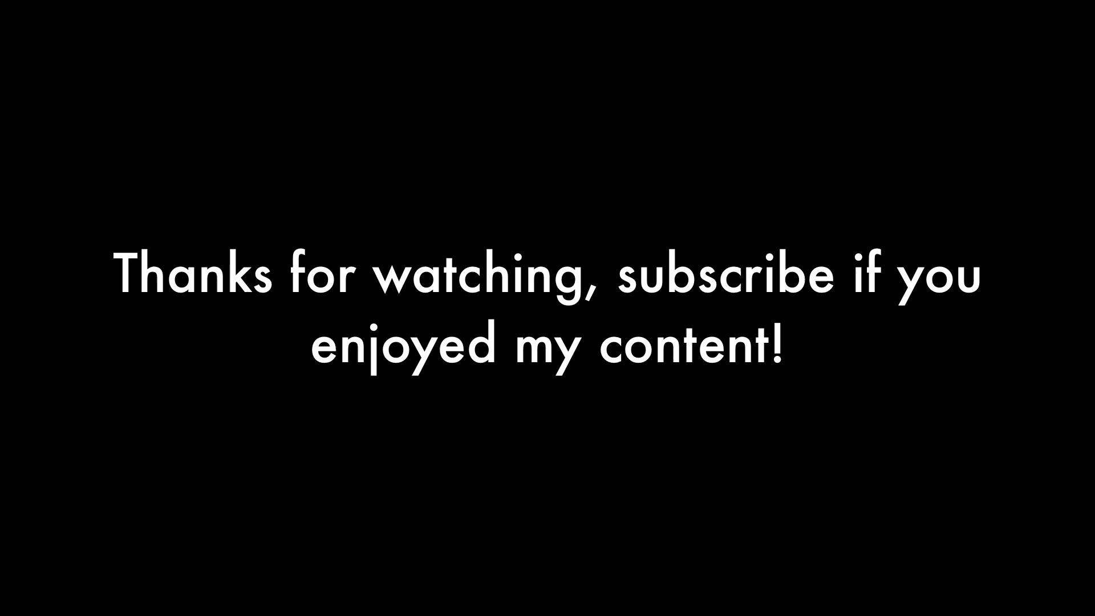